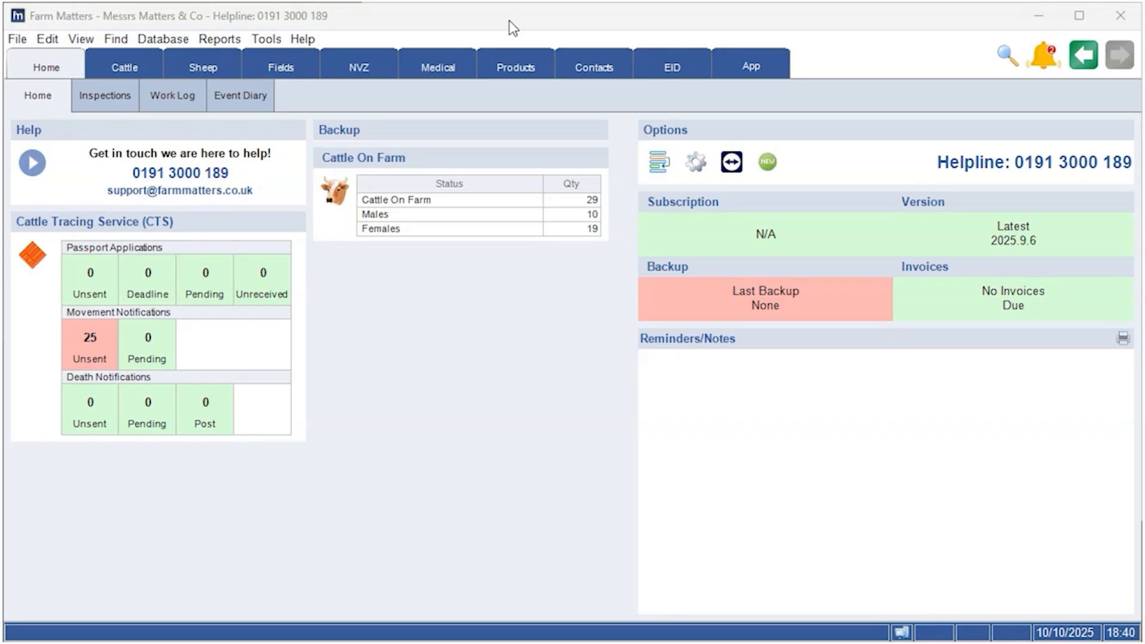
# Open the list of cattle currently on farm
pyautogui.click(125, 67)
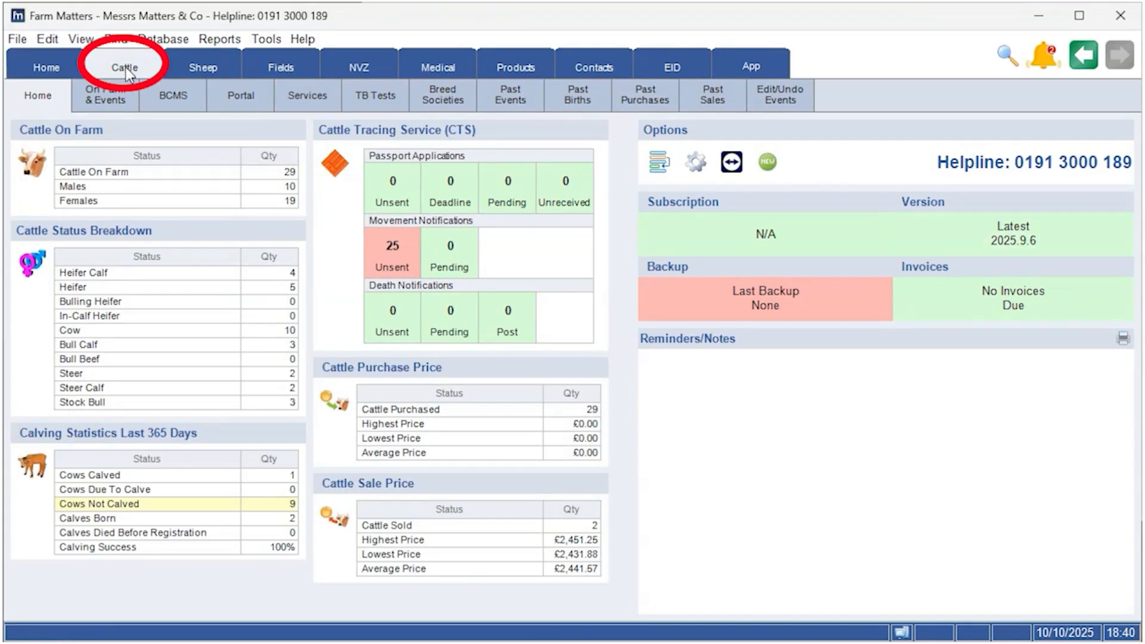
pyautogui.click(103, 101)
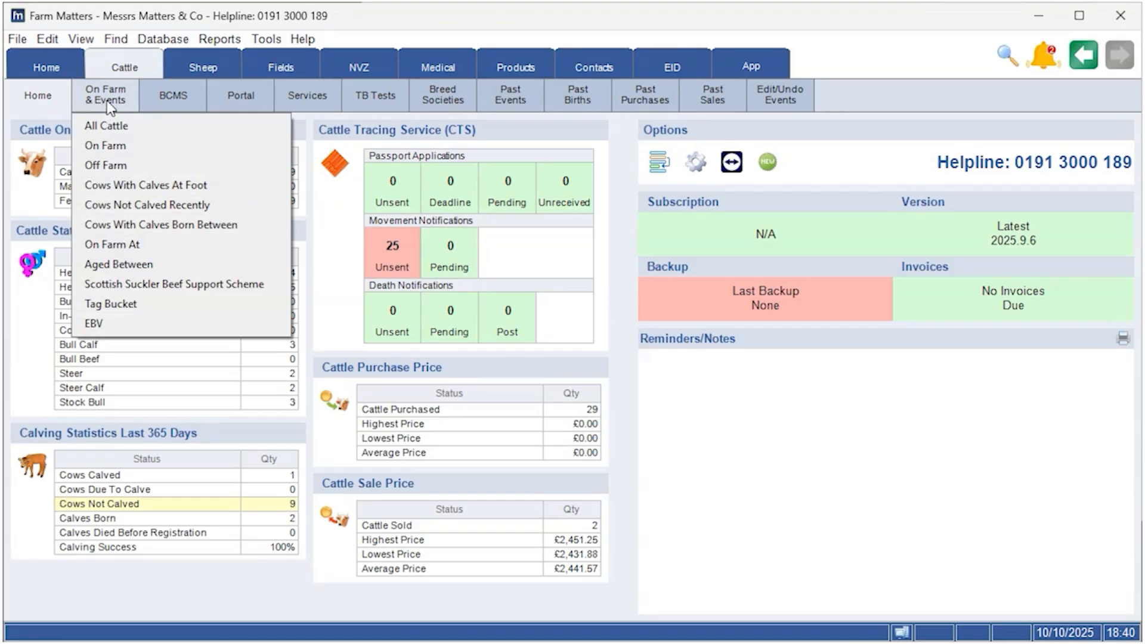
pyautogui.click(107, 102)
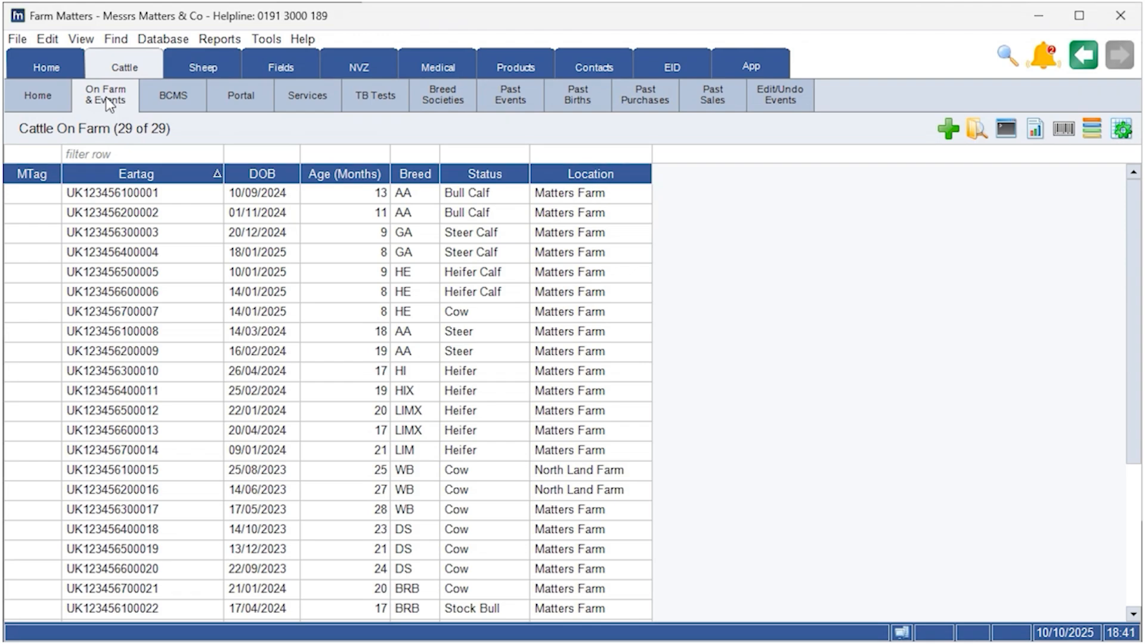
pyautogui.click(103, 94)
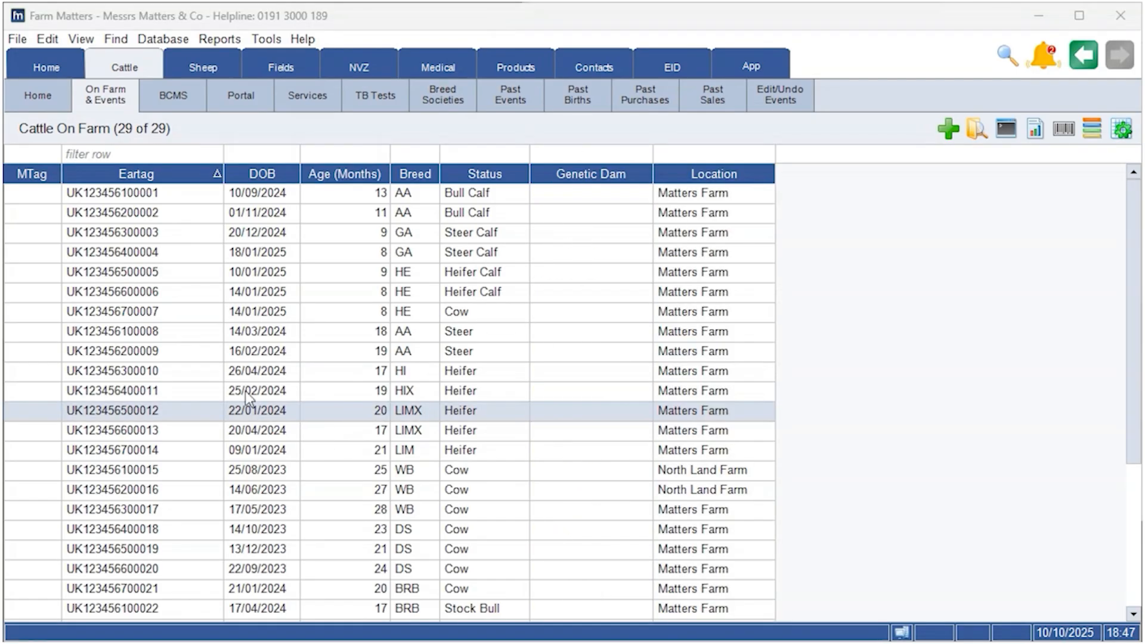
# Open the grid setup for the on-farm cattle list and filter the available columns by "cust"
pyautogui.rightClick(192, 338)
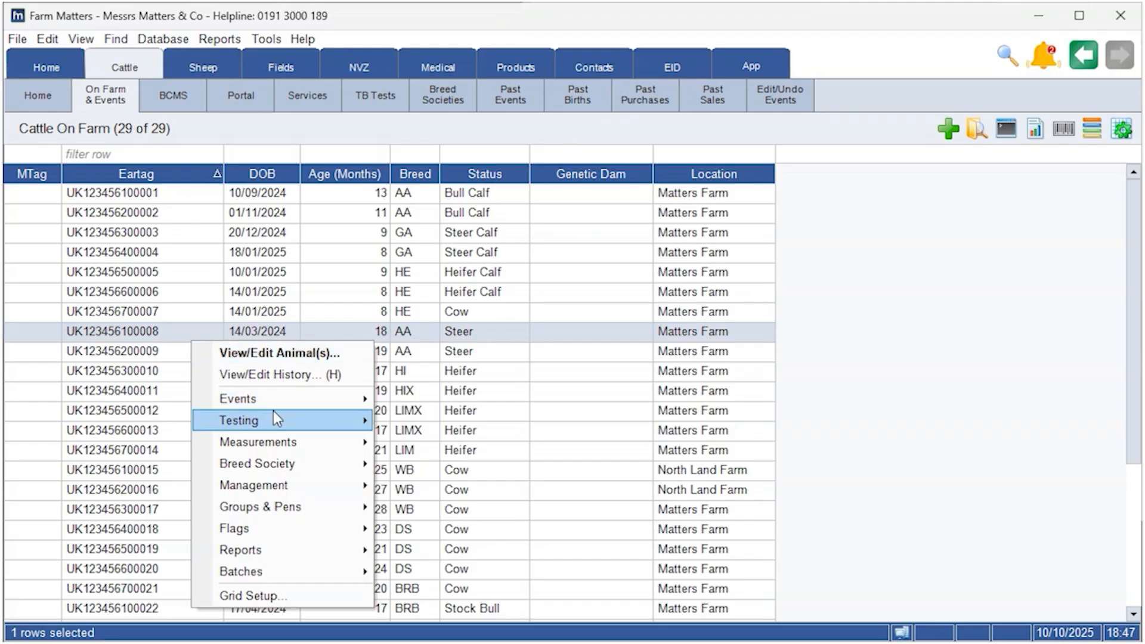
pyautogui.click(310, 597)
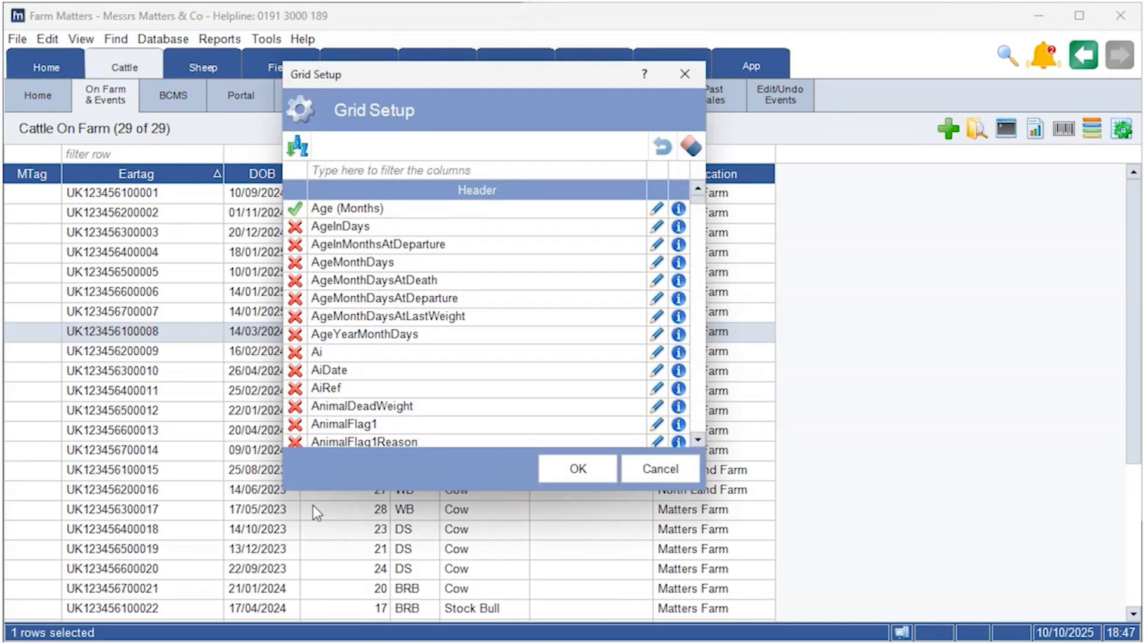
pyautogui.click(446, 170)
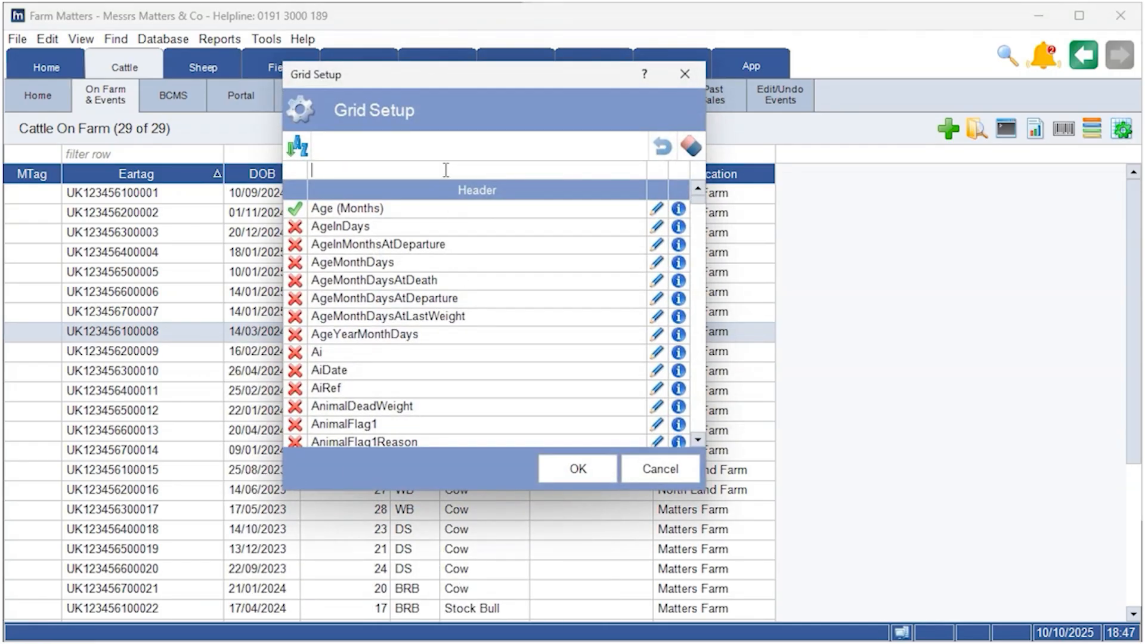
pyautogui.write('cust')
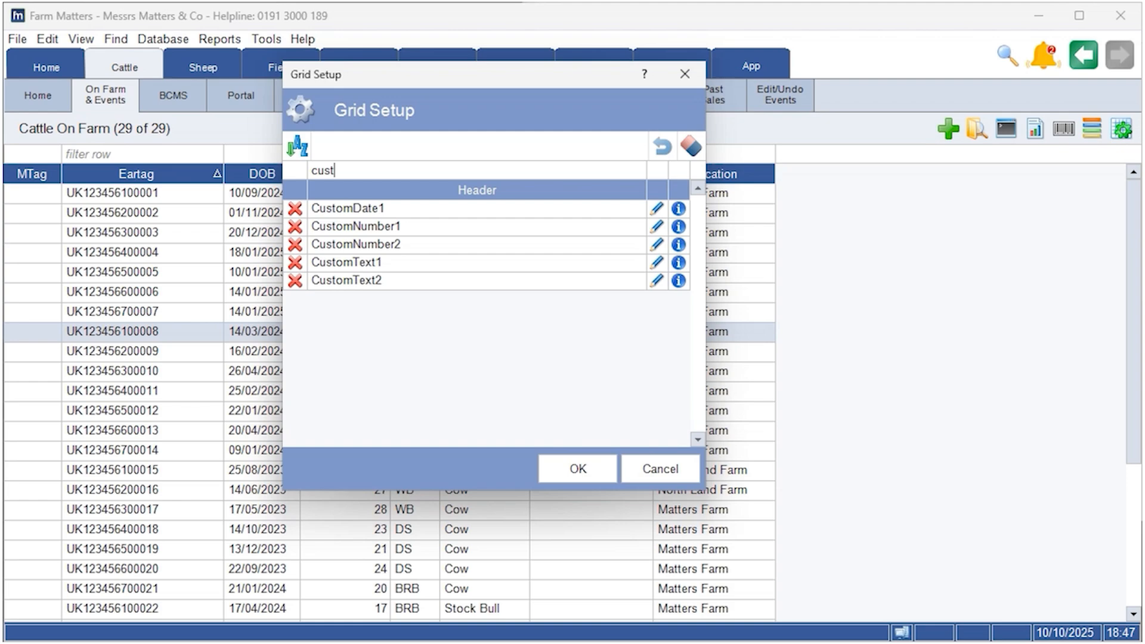
# Rename the CustomText1 column header to Lameness and enable that column in the grid
pyautogui.click(656, 262)
pyautogui.click(539, 206)
pyautogui.moveTo(540, 206); pyautogui.dragTo(386, 203)
pyautogui.press('capslock')
pyautogui.write('L')
pyautogui.press('capslock')
pyautogui.write('am')
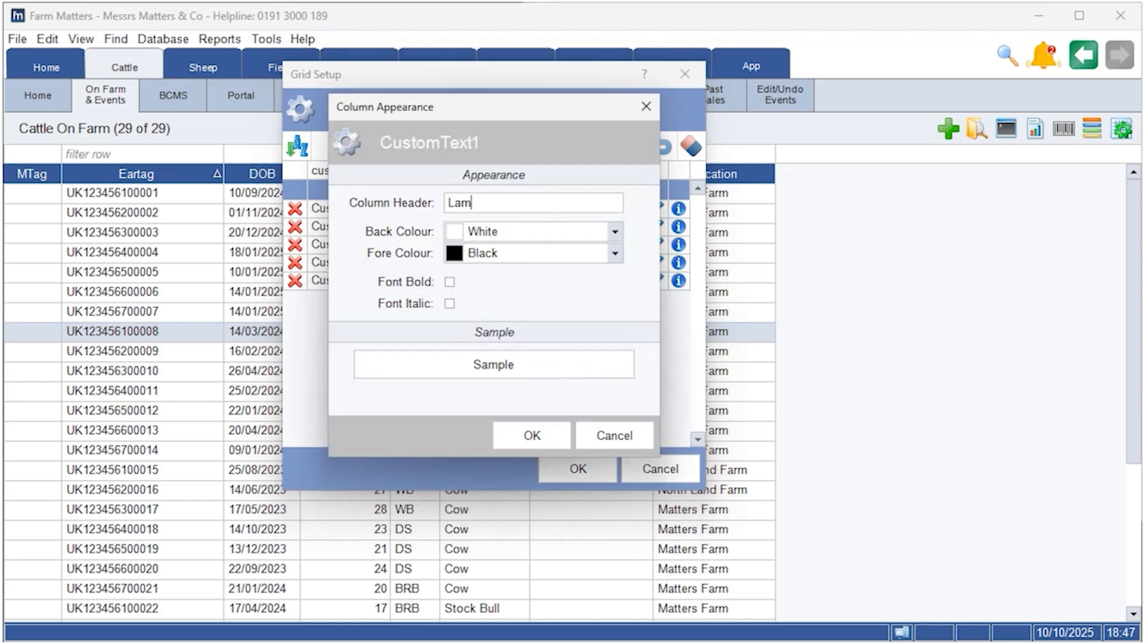
pyautogui.write('eness')
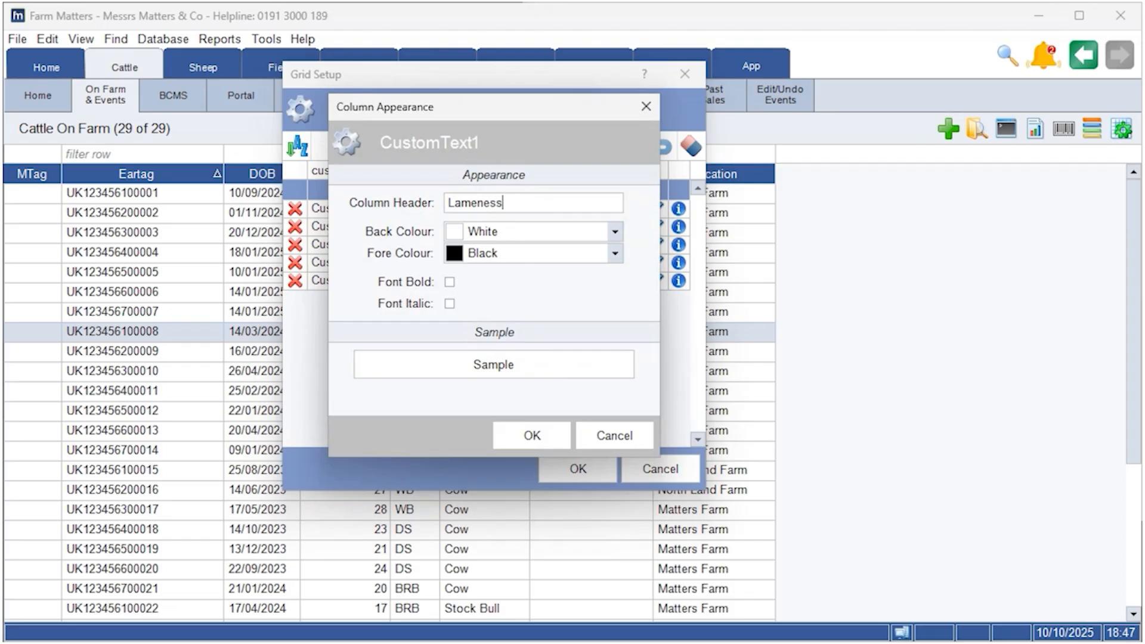
pyautogui.click(517, 433)
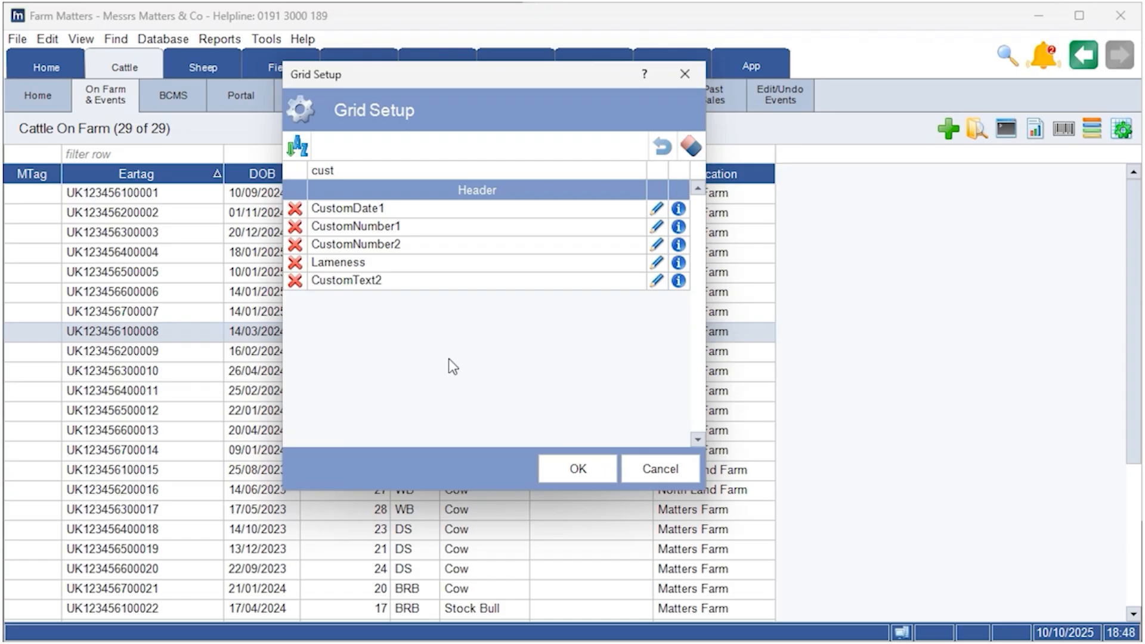
pyautogui.click(295, 265)
# Rename the CustomDate1 column header to Date Off Farm and enable that column in the grid
pyautogui.click(657, 208)
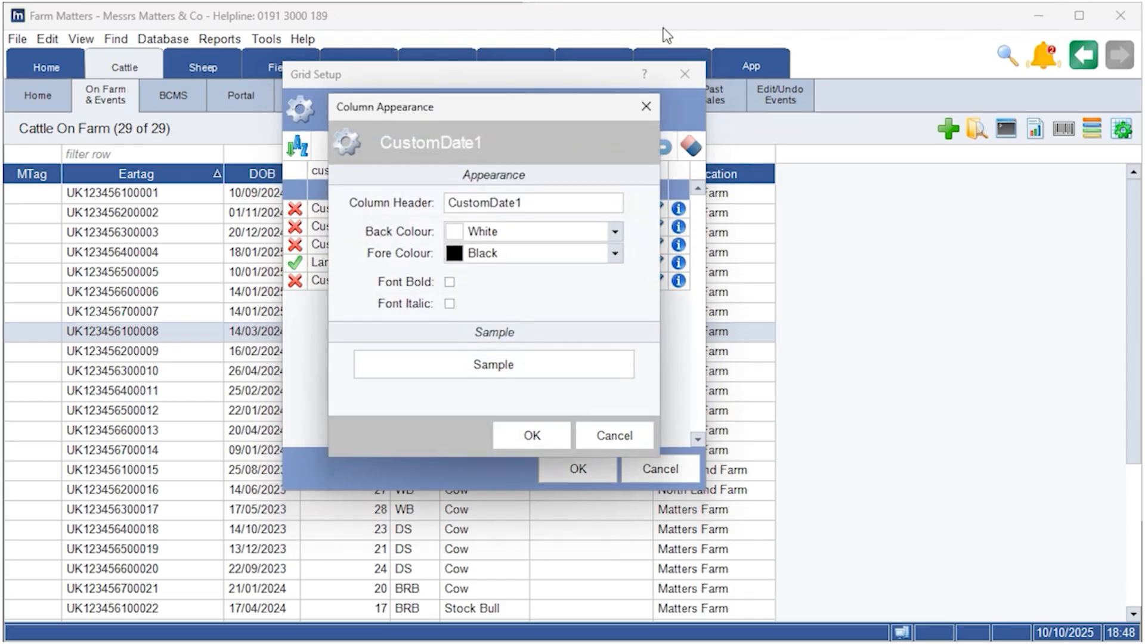
pyautogui.moveTo(544, 202); pyautogui.dragTo(395, 203)
pyautogui.write('Date Off Farm')
pyautogui.click(546, 436)
pyautogui.click(294, 210)
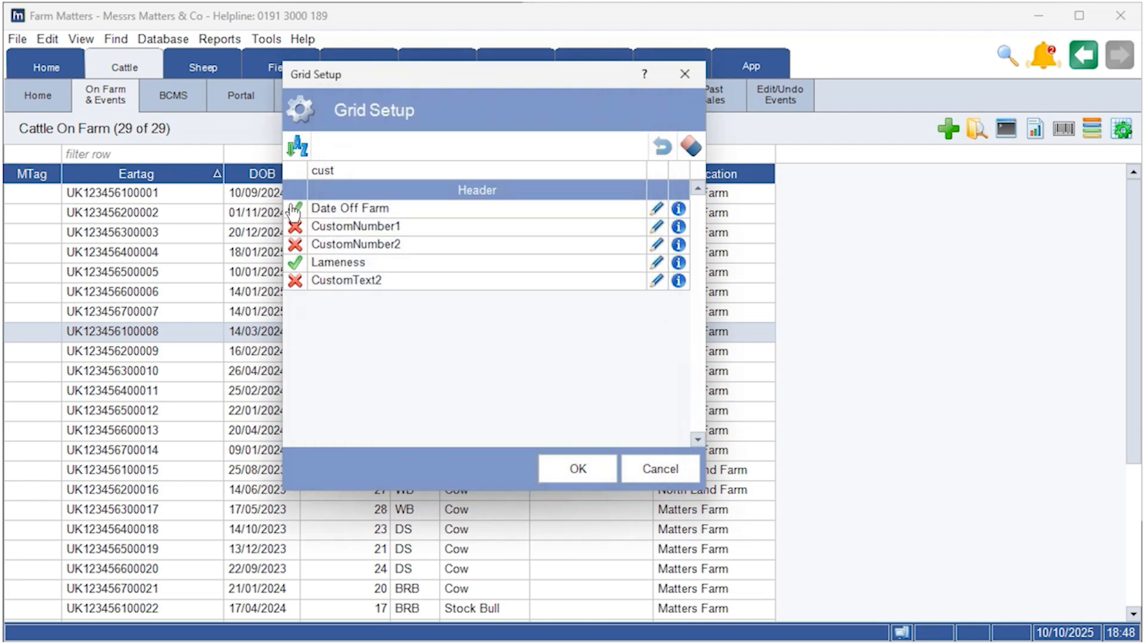
# Rename the CustomNumber1 column header to Days In Pen, enable that column and apply the grid setup
pyautogui.click(656, 227)
pyautogui.moveTo(550, 174); pyautogui.dragTo(421, 173)
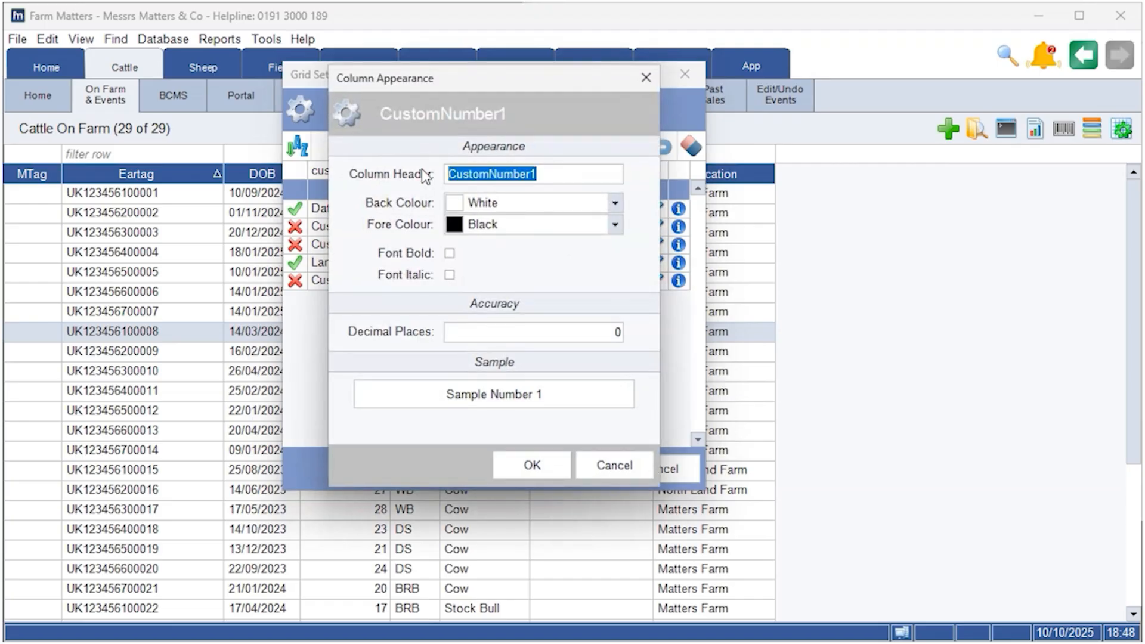
pyautogui.write('D')
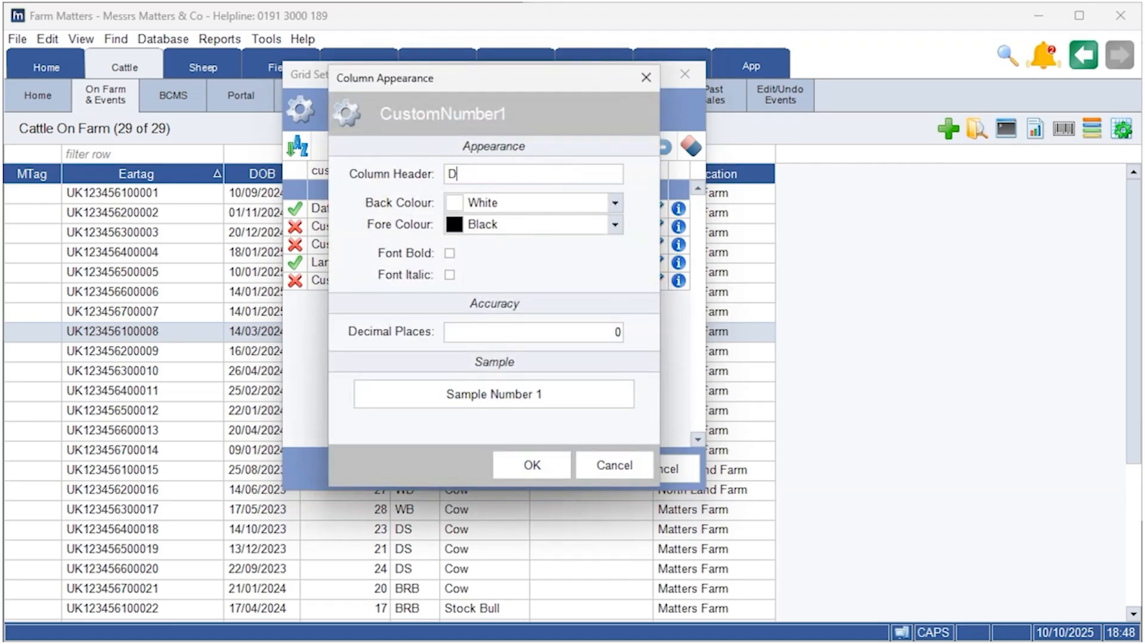
pyautogui.write('ays In Pen')
pyautogui.click(530, 461)
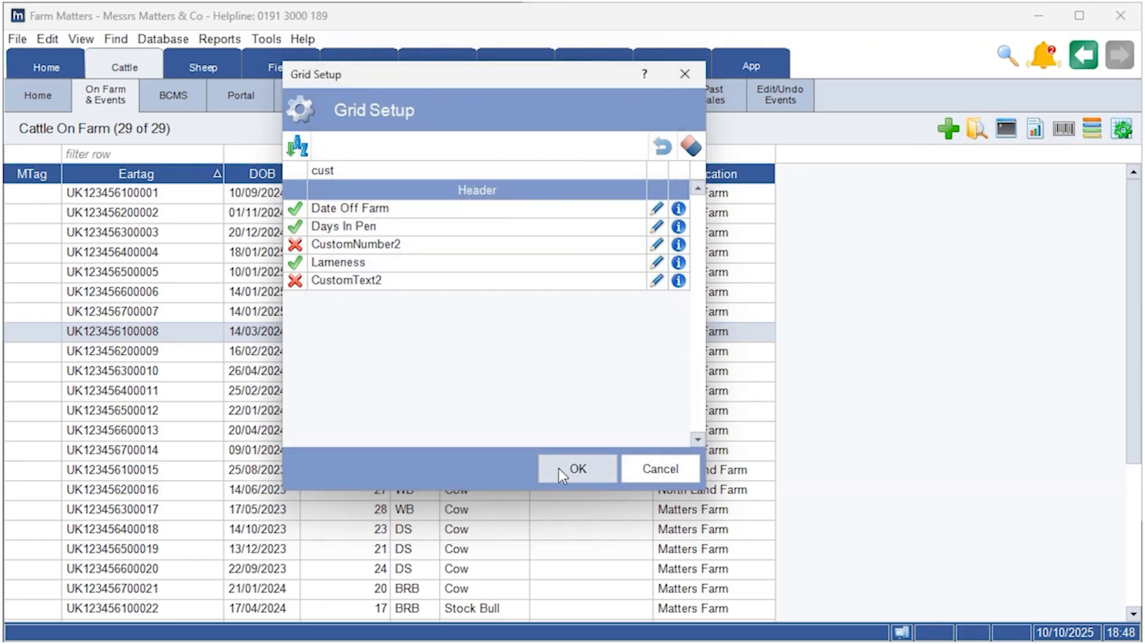
pyautogui.click(573, 474)
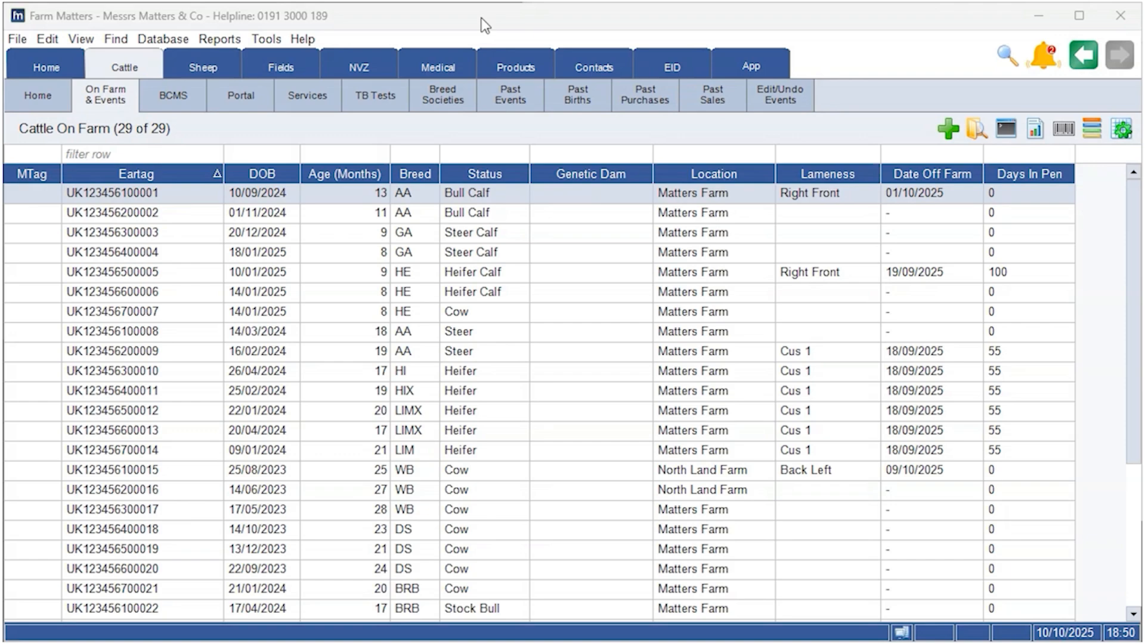
# For the cow with eartag ending 00018, set Lameness to Back Left, Date Off Farm to 01/10/2025 and Days In Pen to 26
pyautogui.rightClick(161, 529)
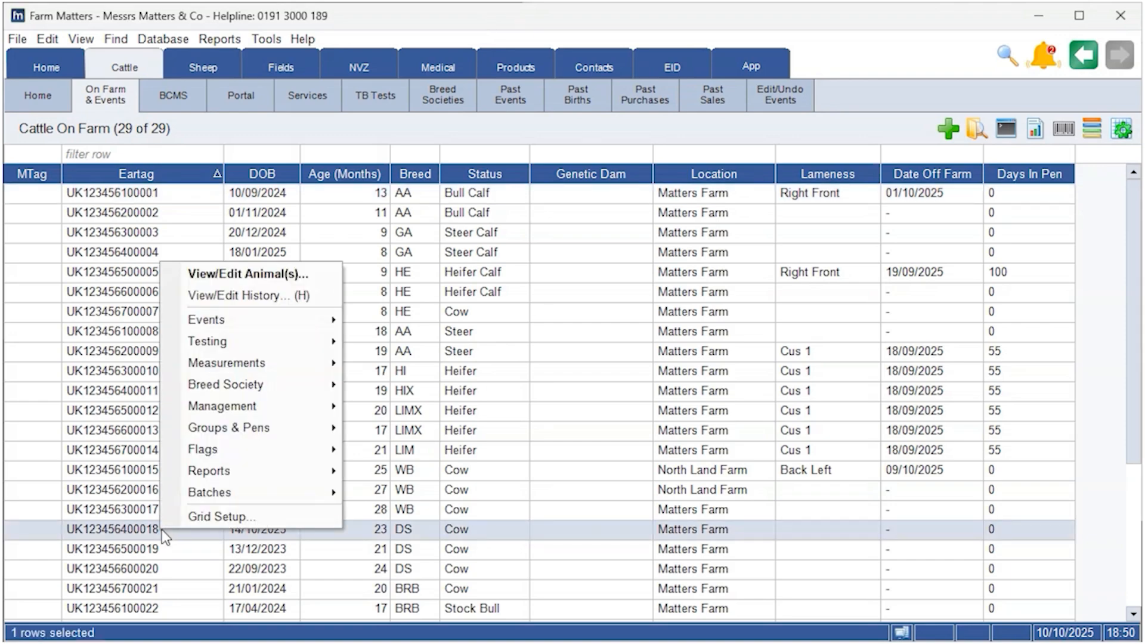
pyautogui.click(310, 274)
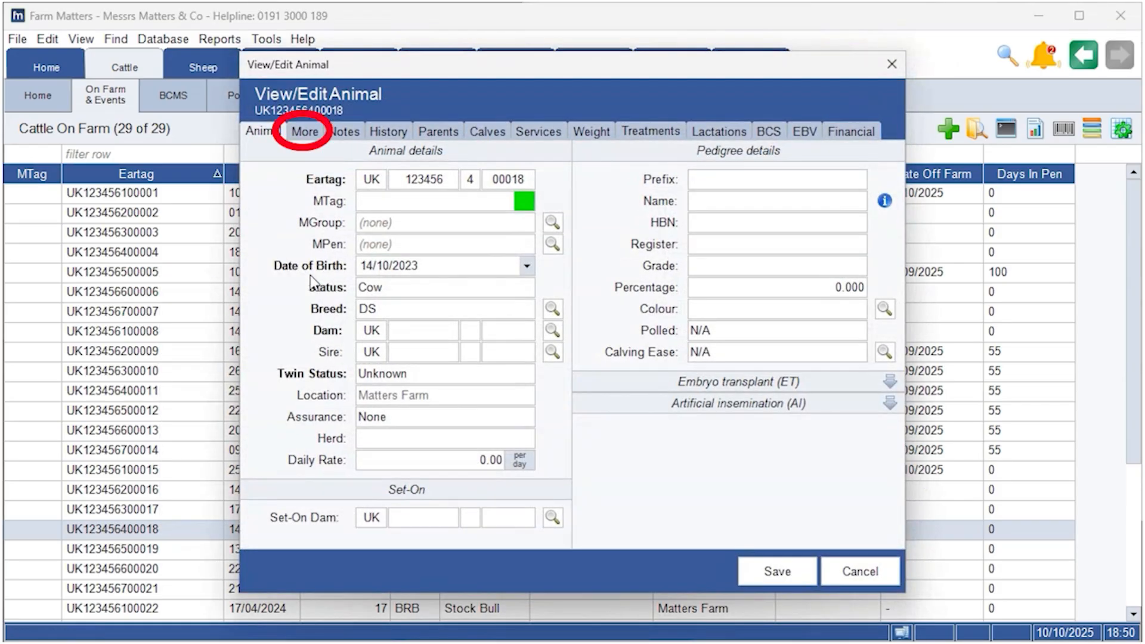
pyautogui.click(308, 138)
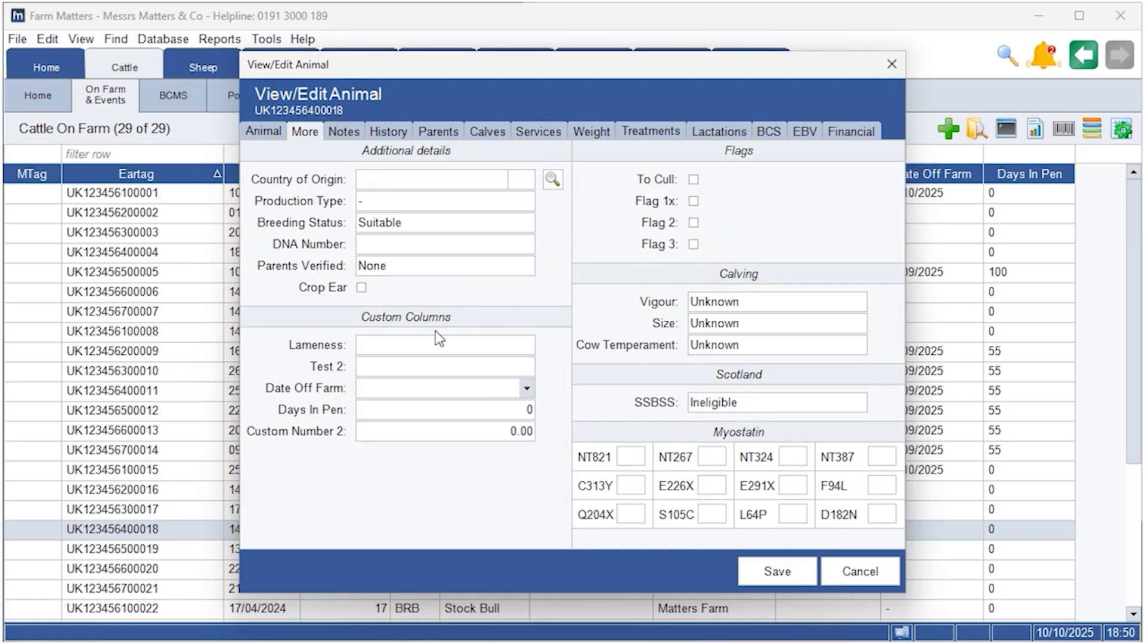
pyautogui.click(427, 345)
pyautogui.write('Back Left')
pyautogui.click(526, 389)
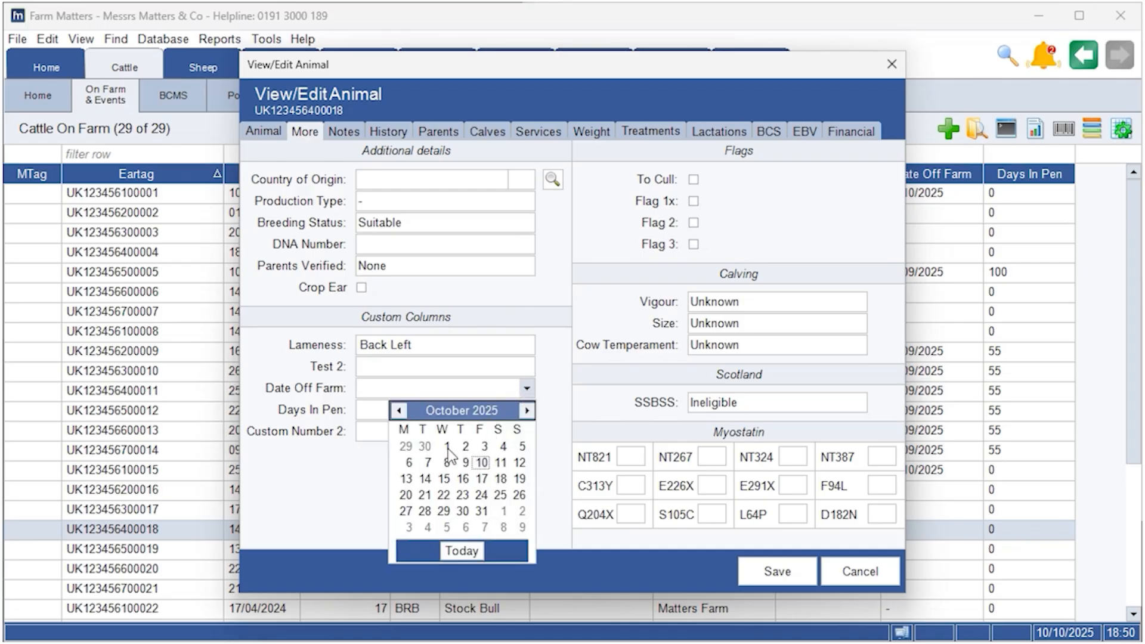
pyautogui.click(447, 446)
pyautogui.doubleClick(522, 412)
pyautogui.write('26')
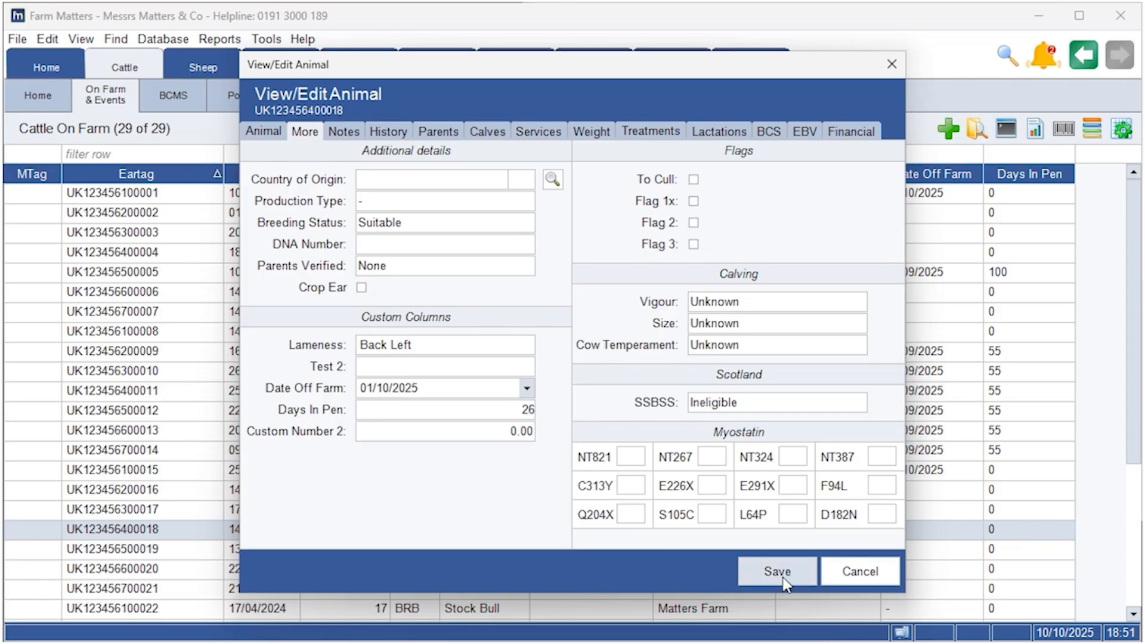
pyautogui.click(777, 572)
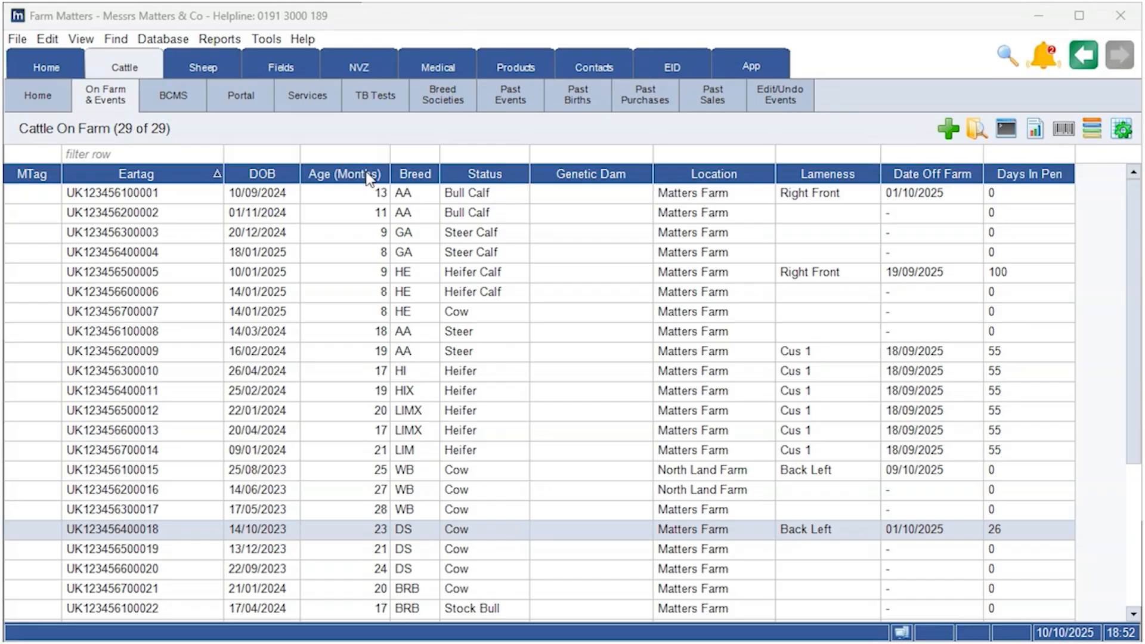
# Edit the three animals with eartags ending 00020 to 00022 together, setting Date Off Farm to 11/08/2025 and Days In Pen to 35
pyautogui.moveTo(170, 570); pyautogui.dragTo(167, 605)
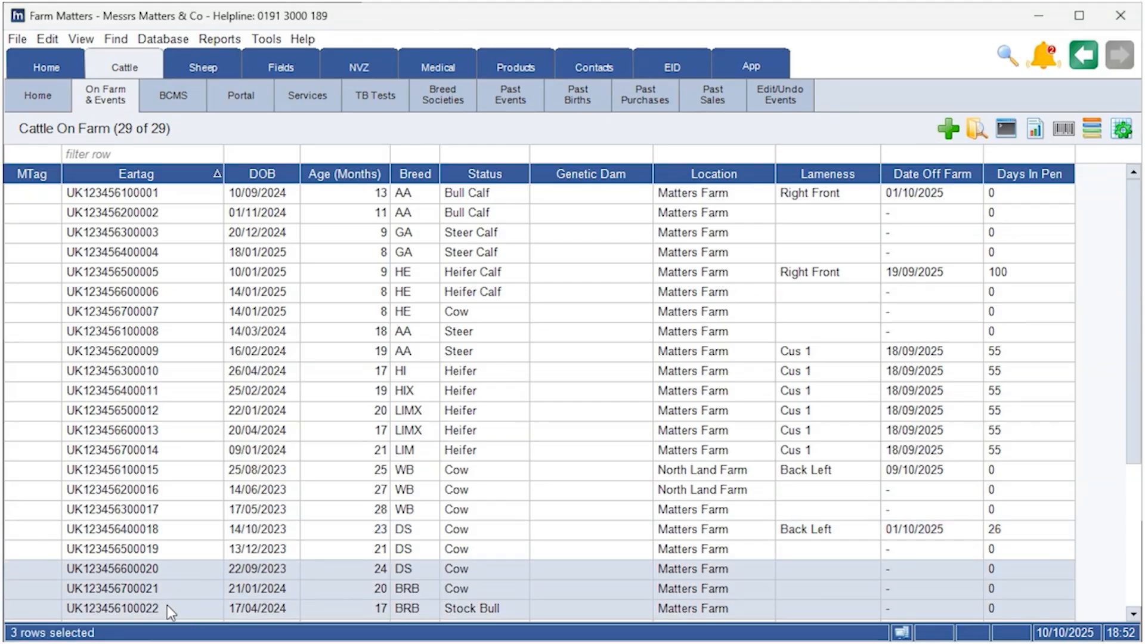
pyautogui.rightClick(185, 578)
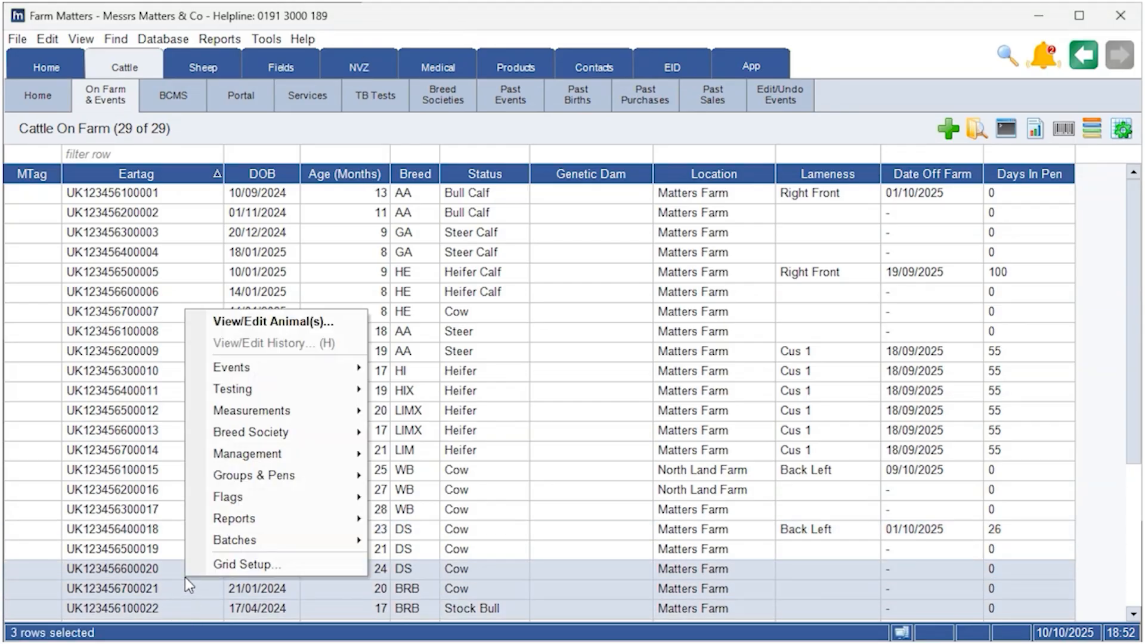
pyautogui.click(328, 322)
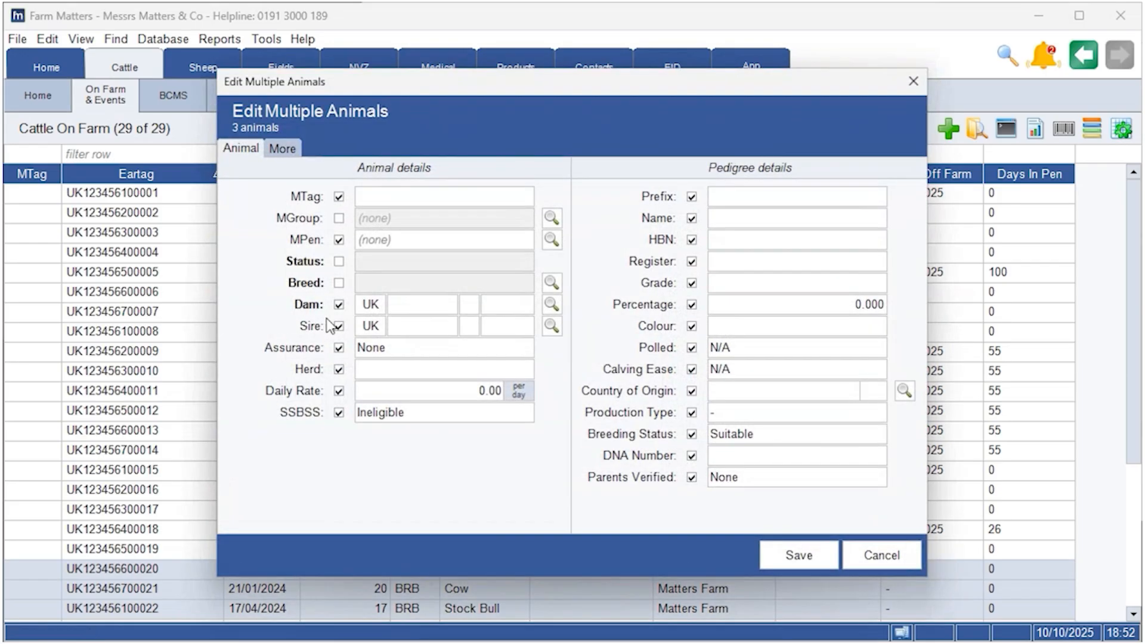
pyautogui.click(279, 149)
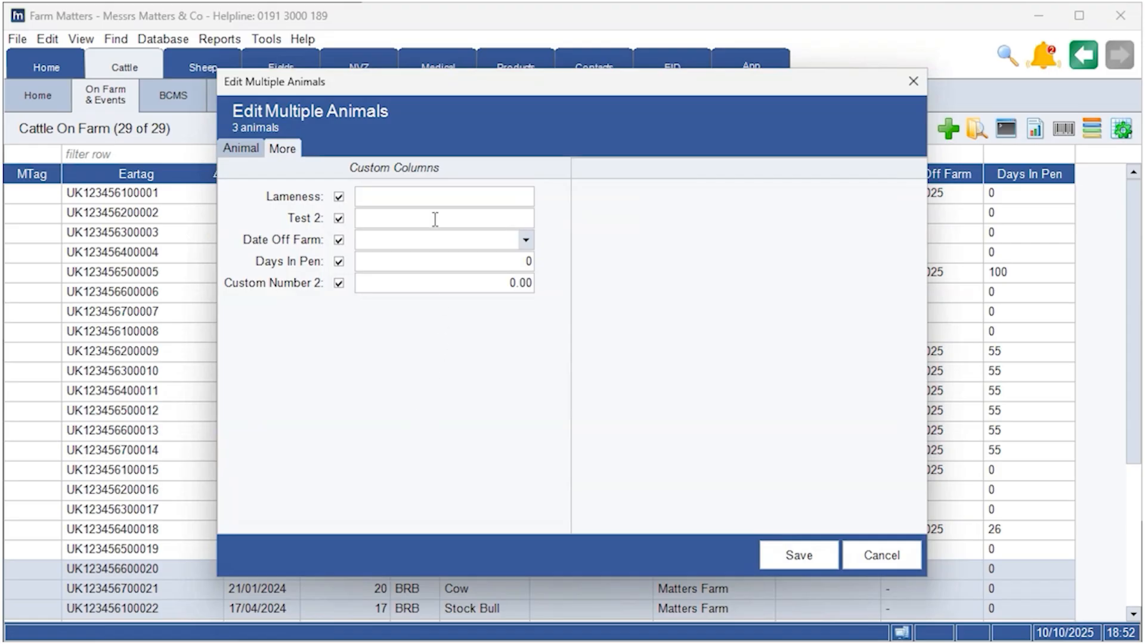
pyautogui.click(526, 239)
pyautogui.click(398, 262)
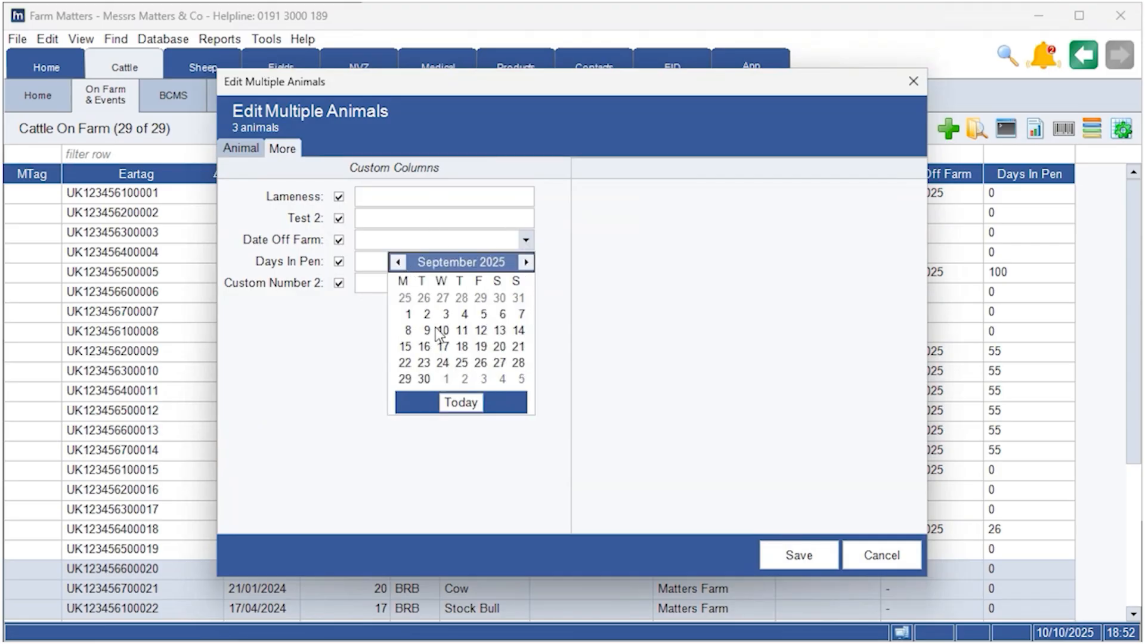
pyautogui.click(398, 261)
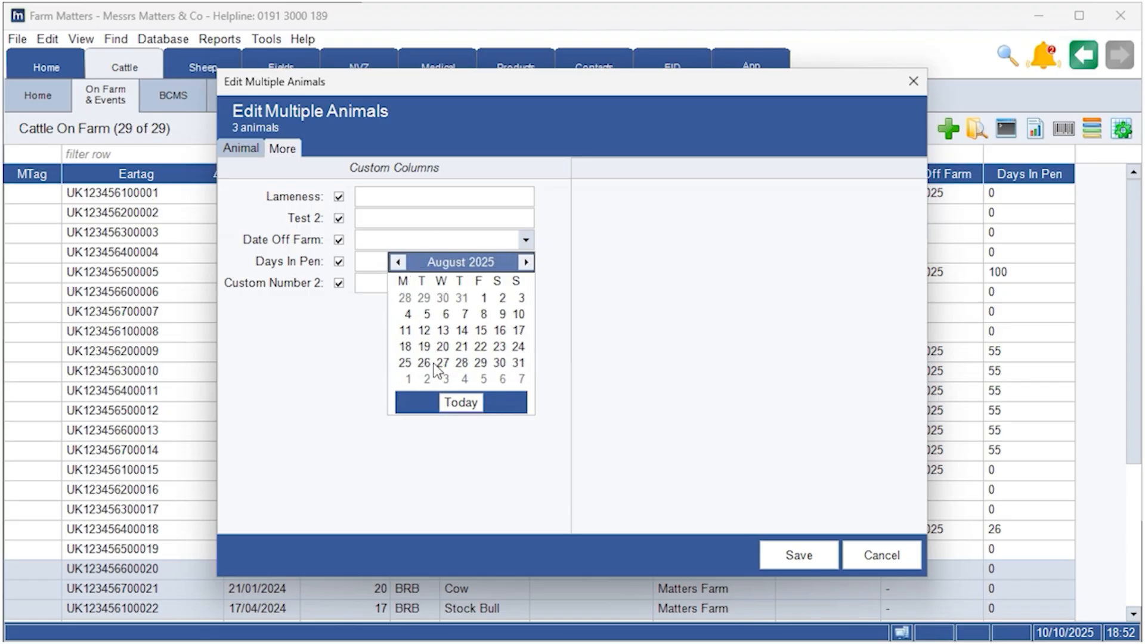
pyautogui.click(408, 329)
pyautogui.click(527, 261)
pyautogui.write('35')
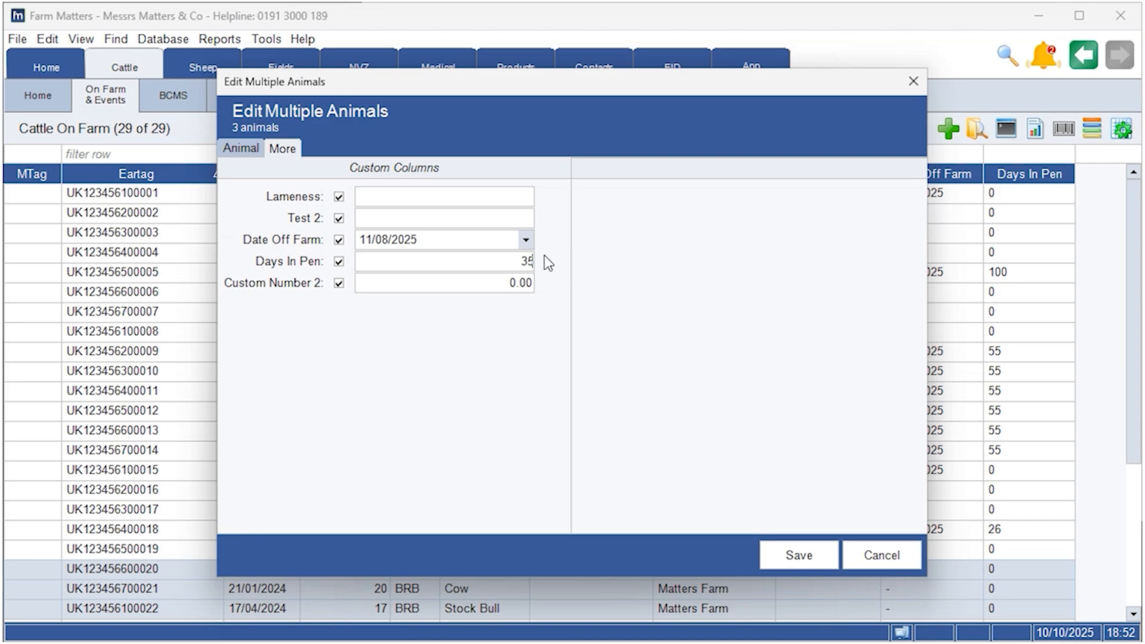
pyautogui.click(778, 549)
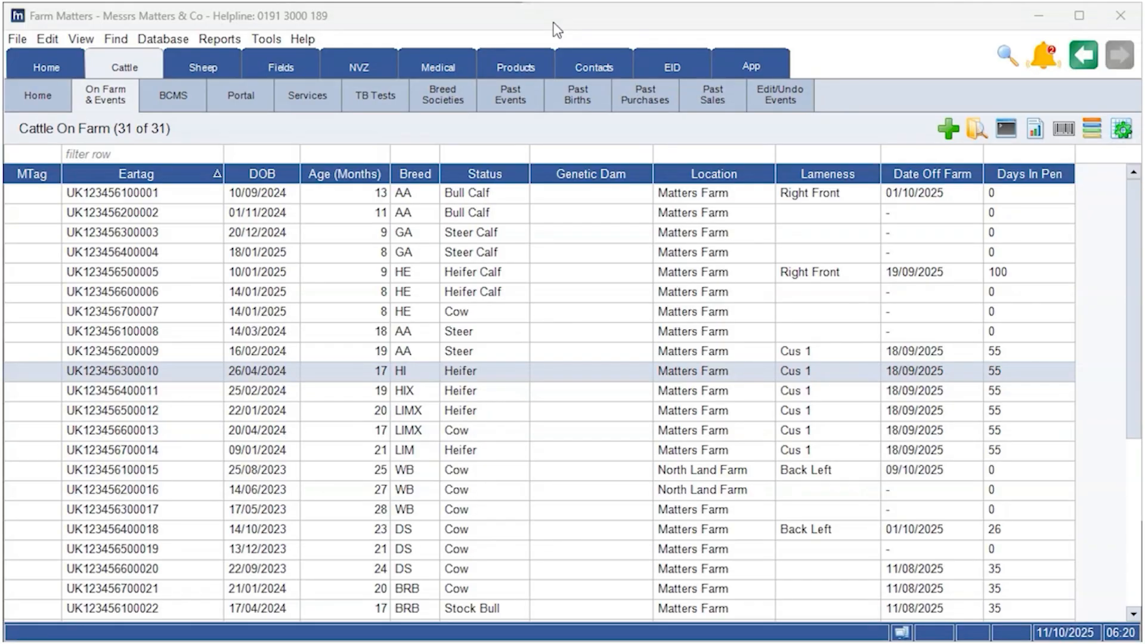
pyautogui.rightClick(177, 372)
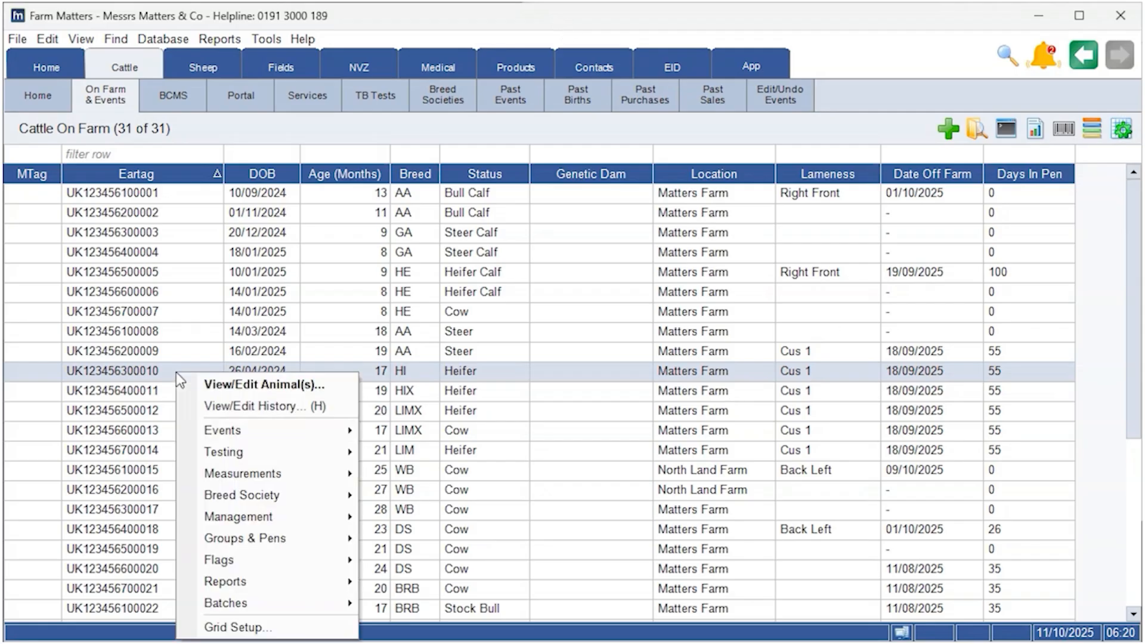
pyautogui.moveTo(301, 430)
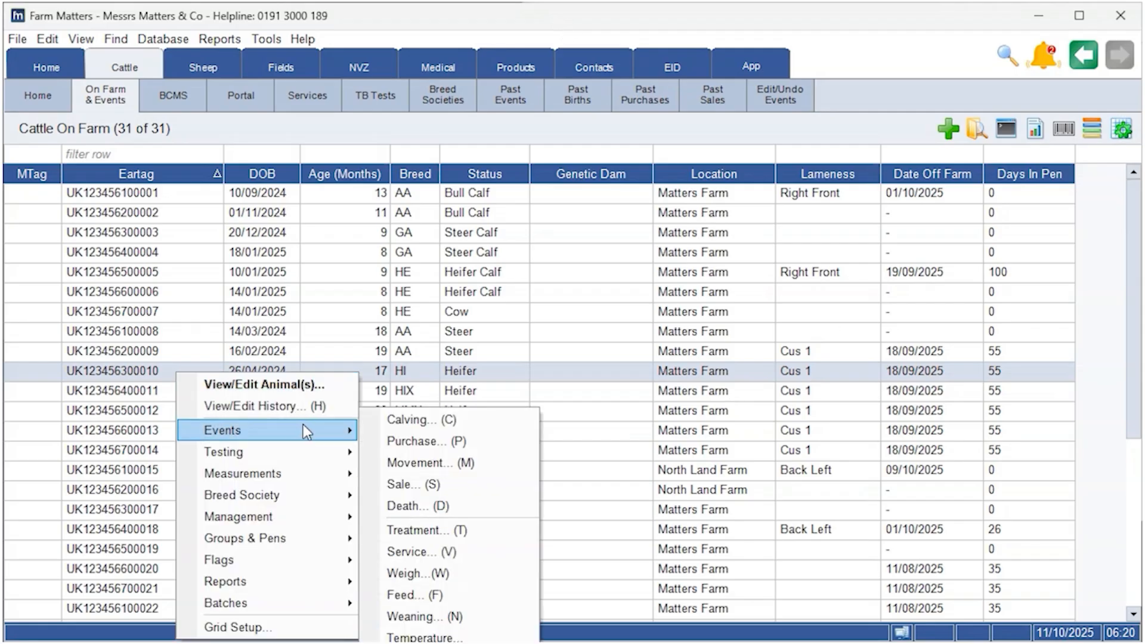
pyautogui.click(427, 417)
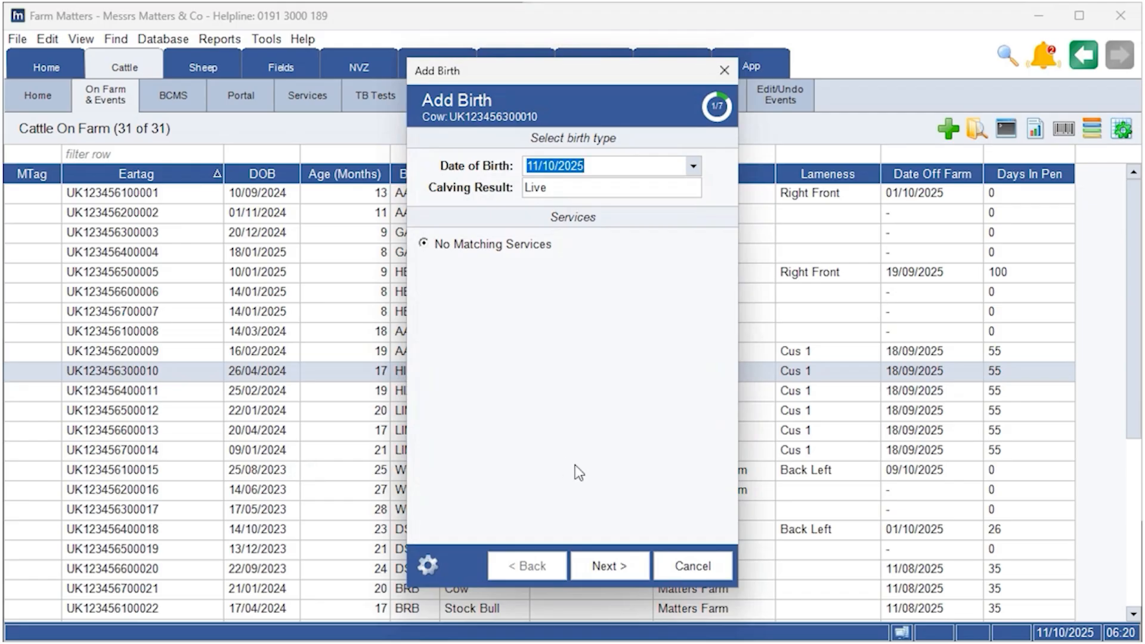
pyautogui.click(606, 565)
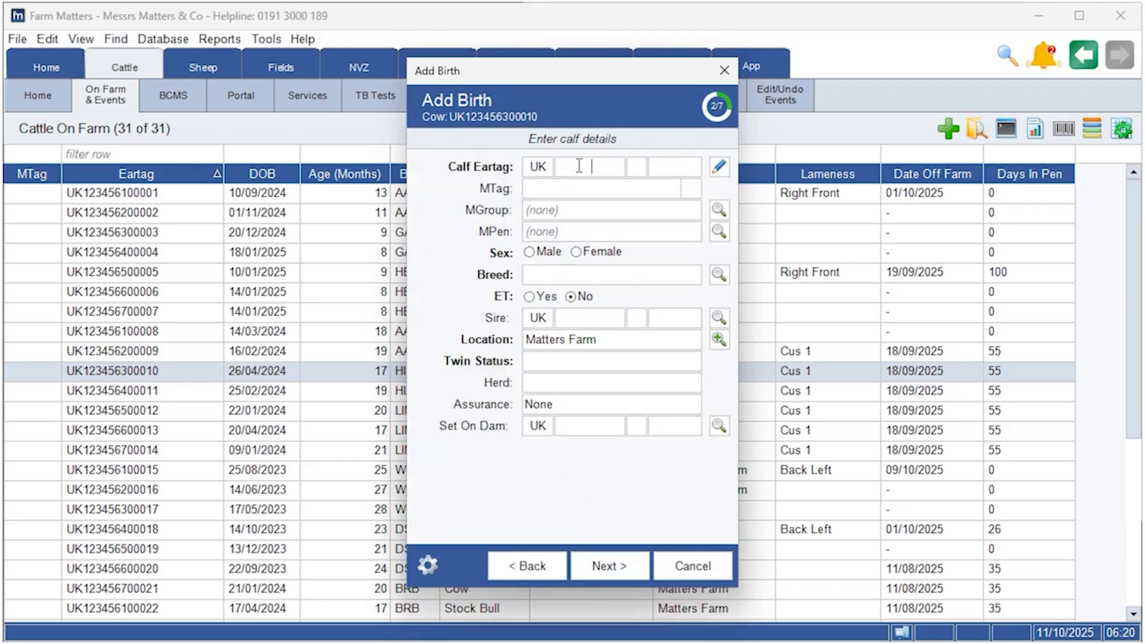
pyautogui.write('247')
pyautogui.write('533 ')
pyautogui.write('4')
pyautogui.write('53')
pyautogui.write('432')
# Set the calf's sex to Male, breed to WB and twin status to Single
pyautogui.click(529, 251)
pyautogui.click(599, 279)
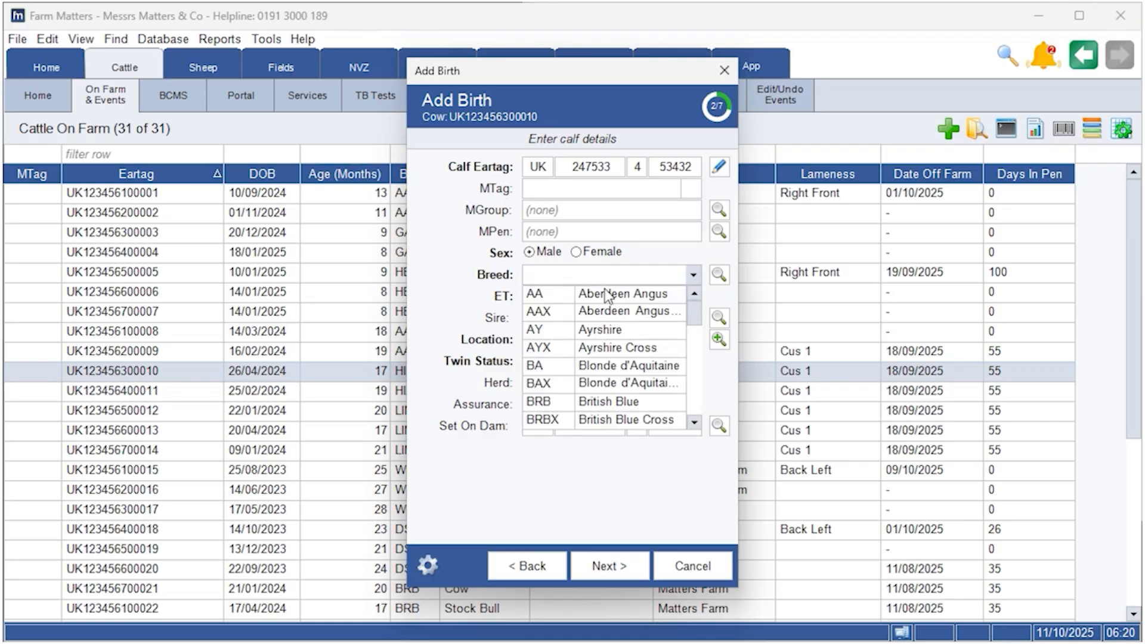
pyautogui.scroll(-5, 603, 313)
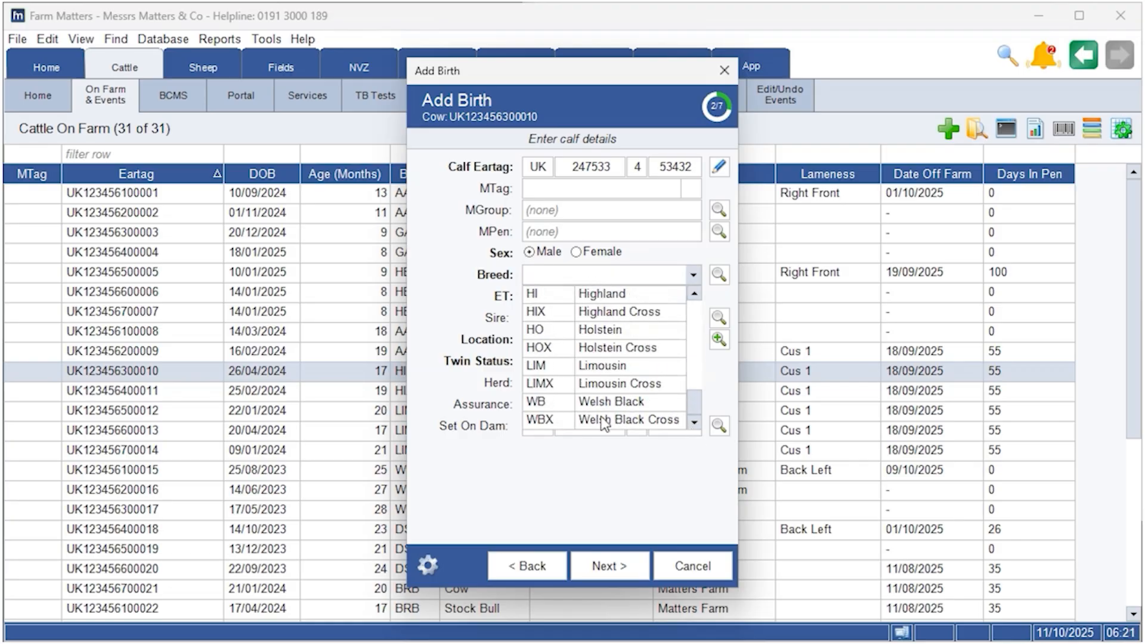
pyautogui.click(602, 402)
pyautogui.click(581, 361)
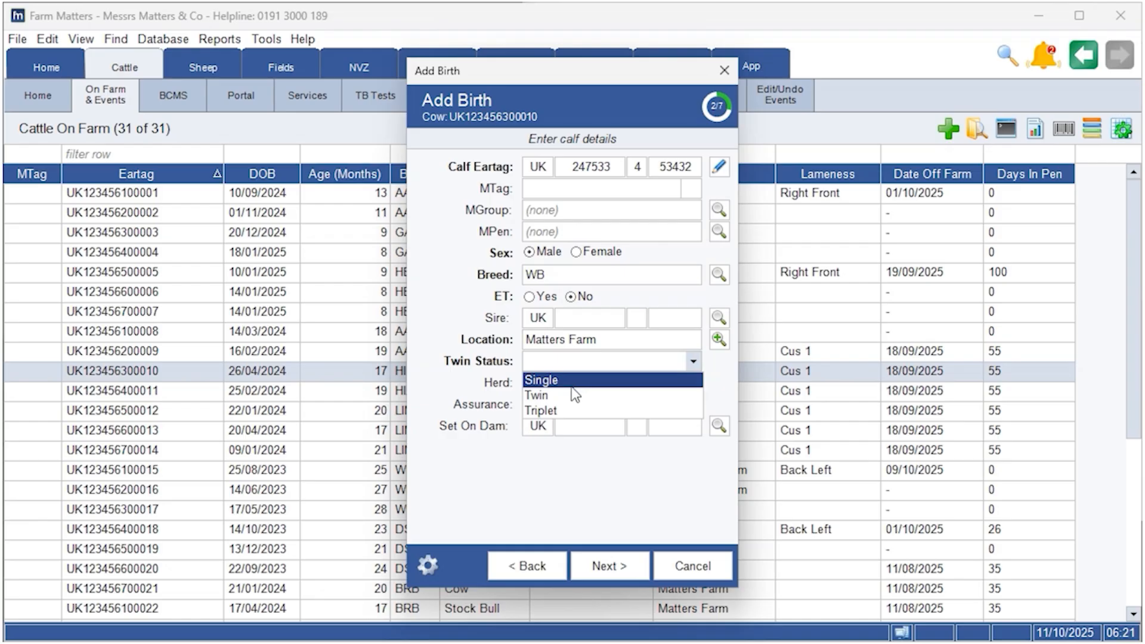
pyautogui.click(572, 380)
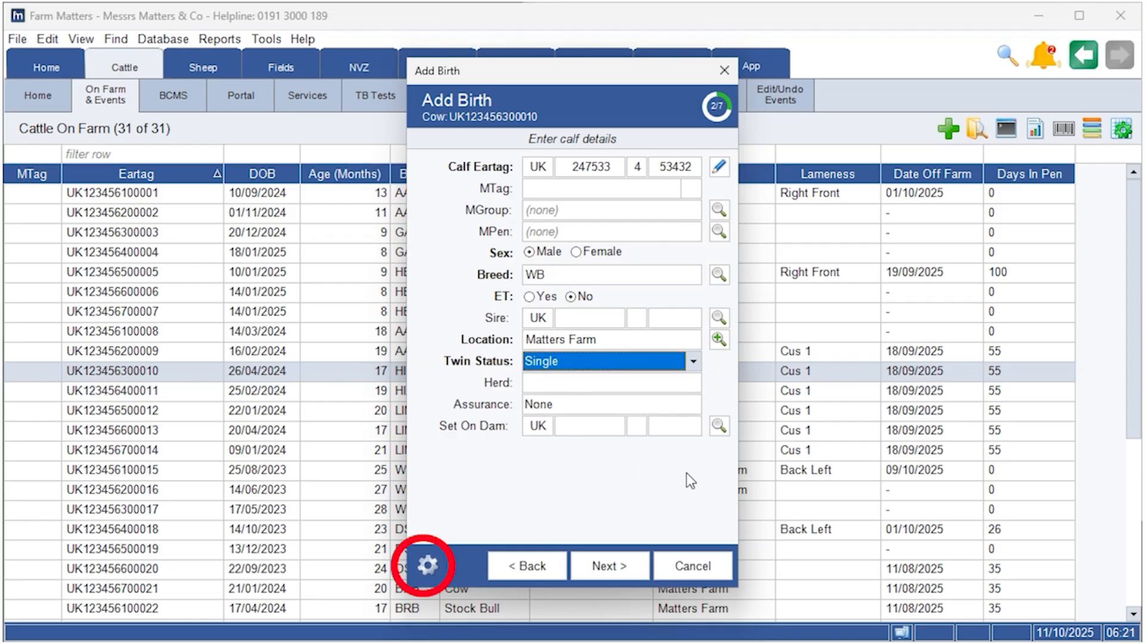
# Enable the Custom Columns page in the Add Birth wizard settings
pyautogui.click(426, 564)
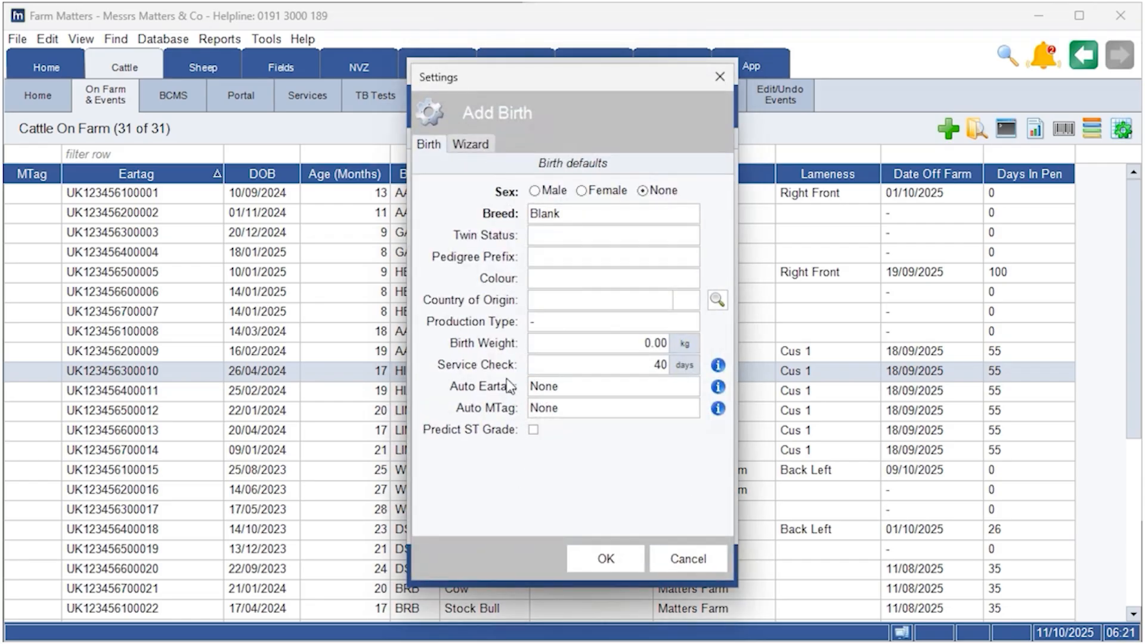
pyautogui.click(471, 147)
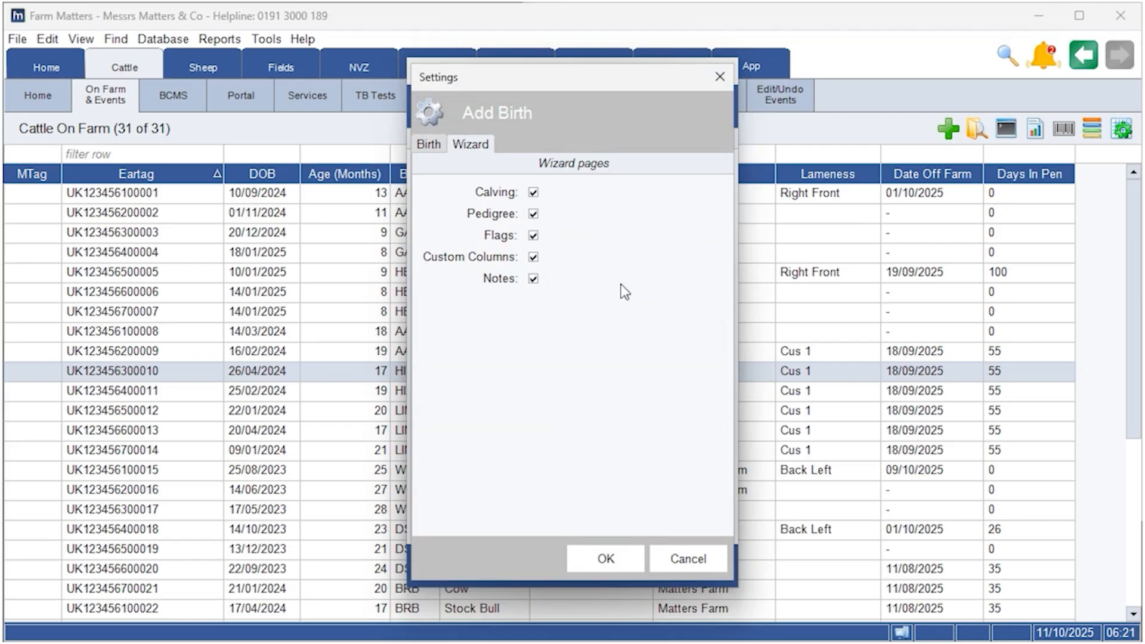
pyautogui.click(598, 565)
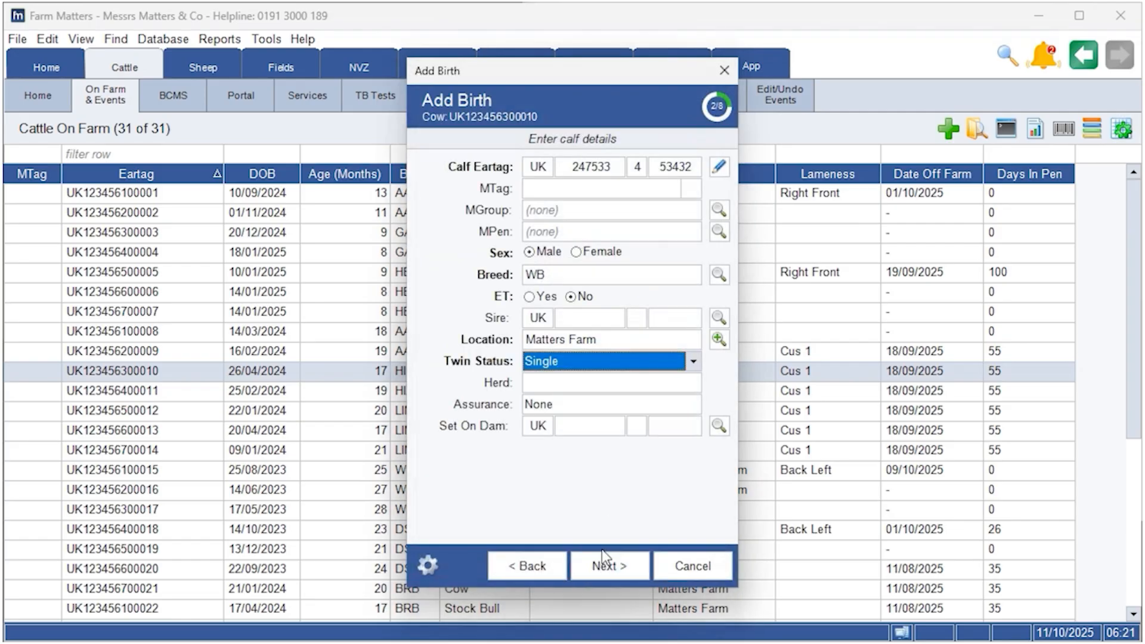
# Set the calf's Lameness custom column to Back Left and finish recording the birth, leaving the other pages at their defaults
pyautogui.click(619, 563)
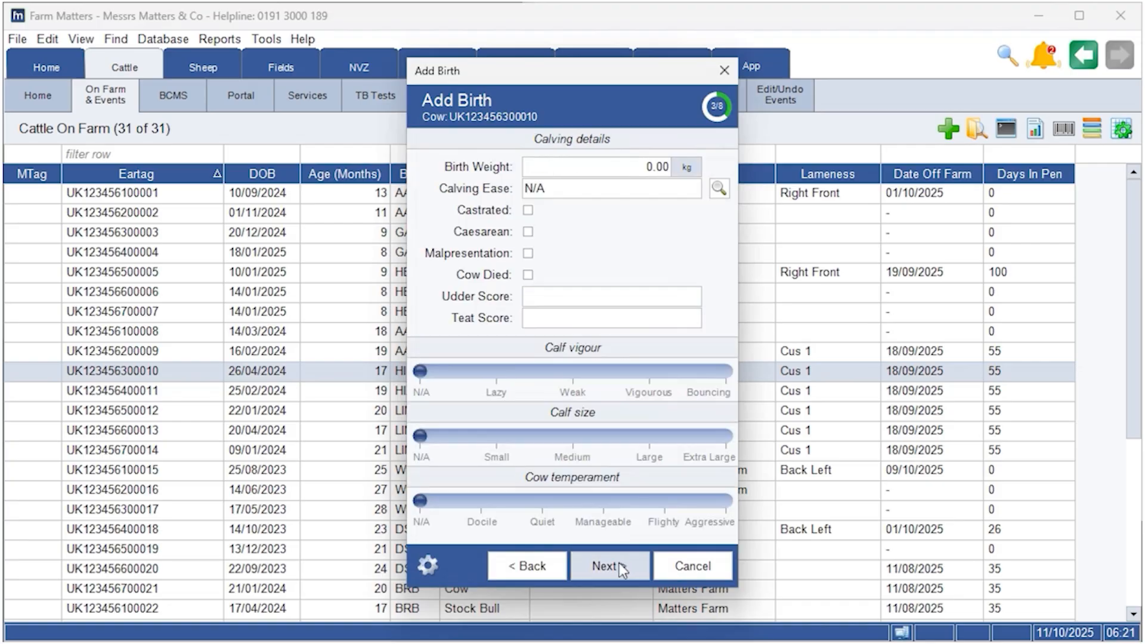
pyautogui.click(609, 565)
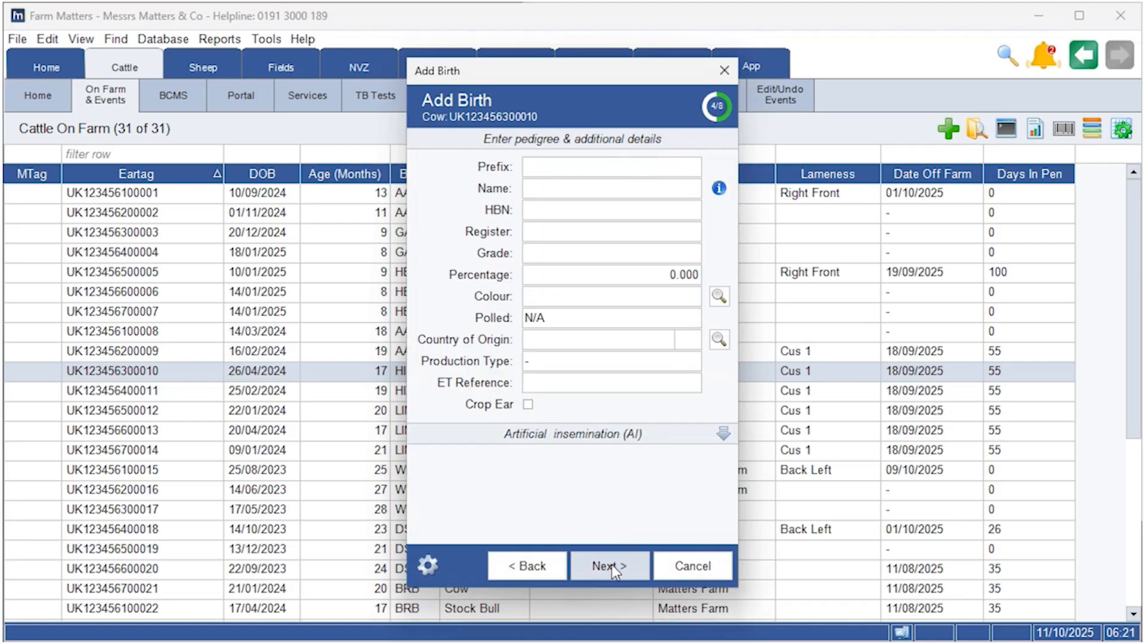
pyautogui.click(611, 564)
pyautogui.click(611, 564)
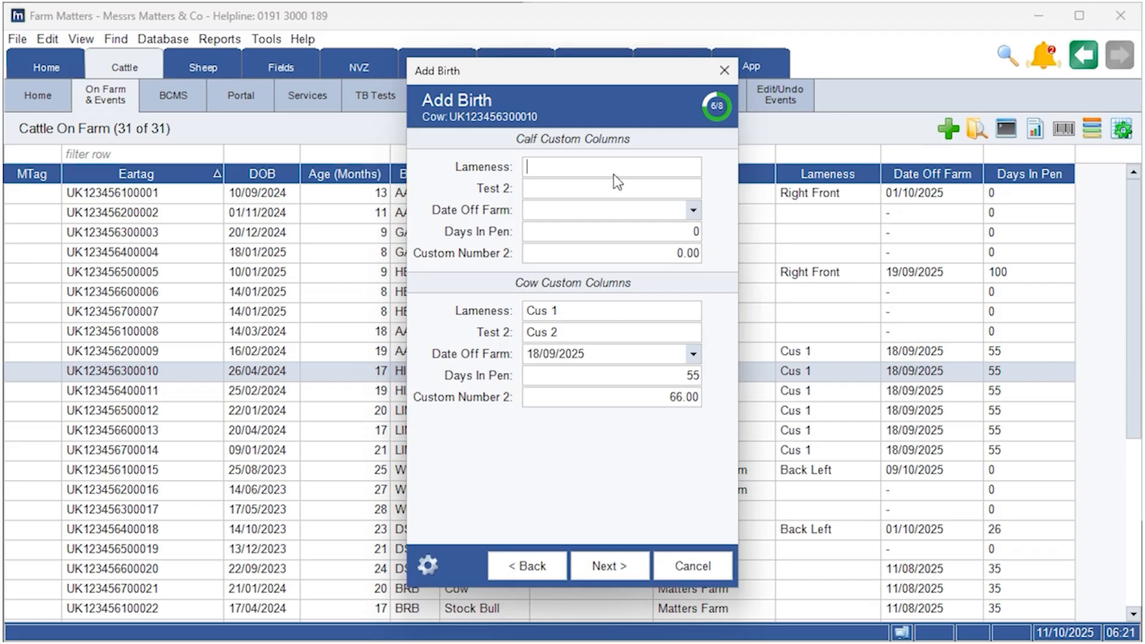
pyautogui.write('Back Left')
pyautogui.click(610, 567)
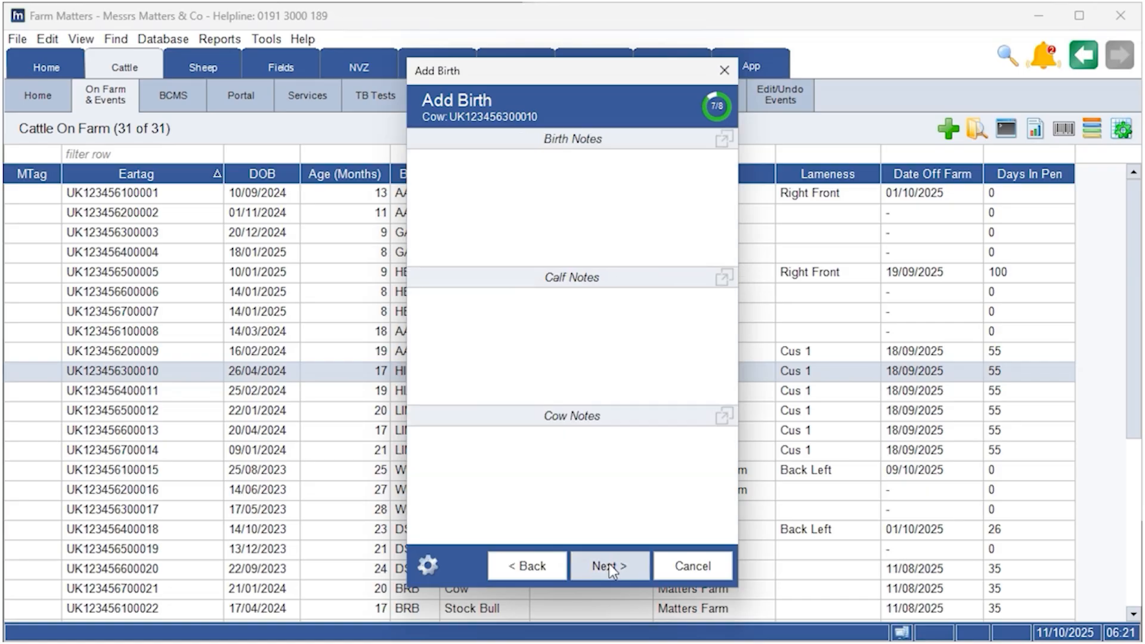
pyautogui.click(610, 566)
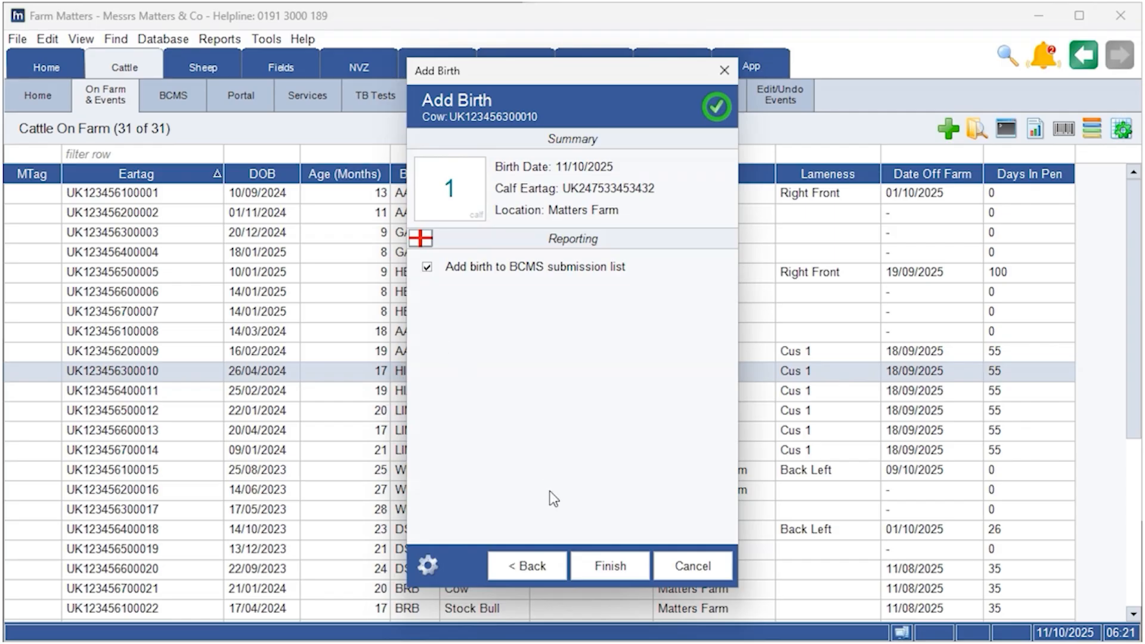
pyautogui.click(620, 575)
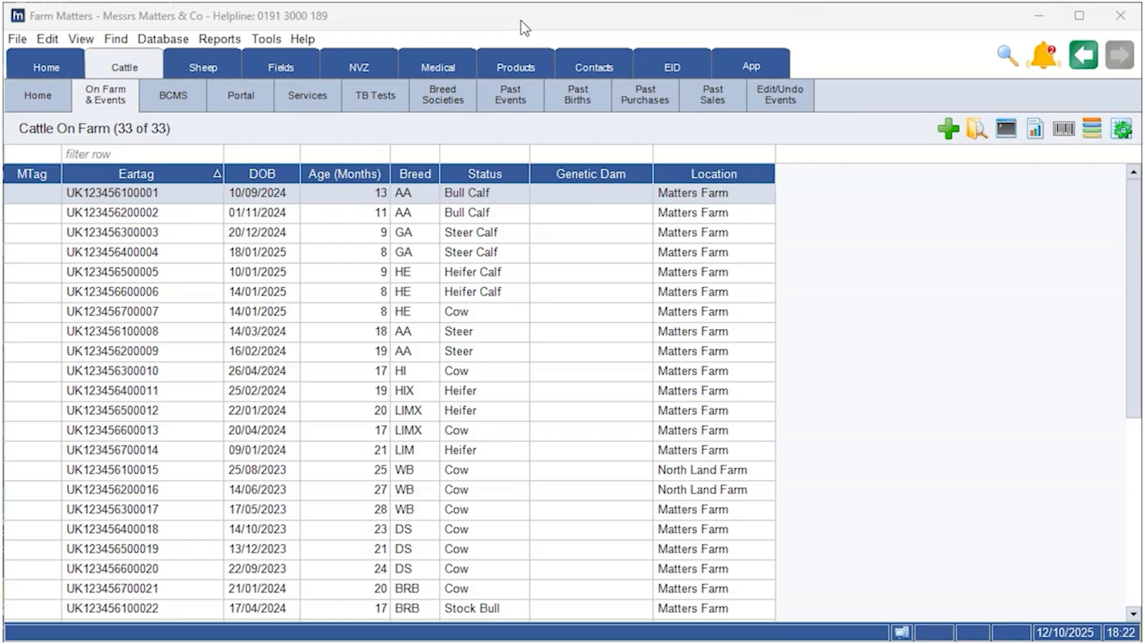
# Start a cattle purchase moved from South Moor High End and continue to the list of purchased cattle
pyautogui.rightClick(162, 202)
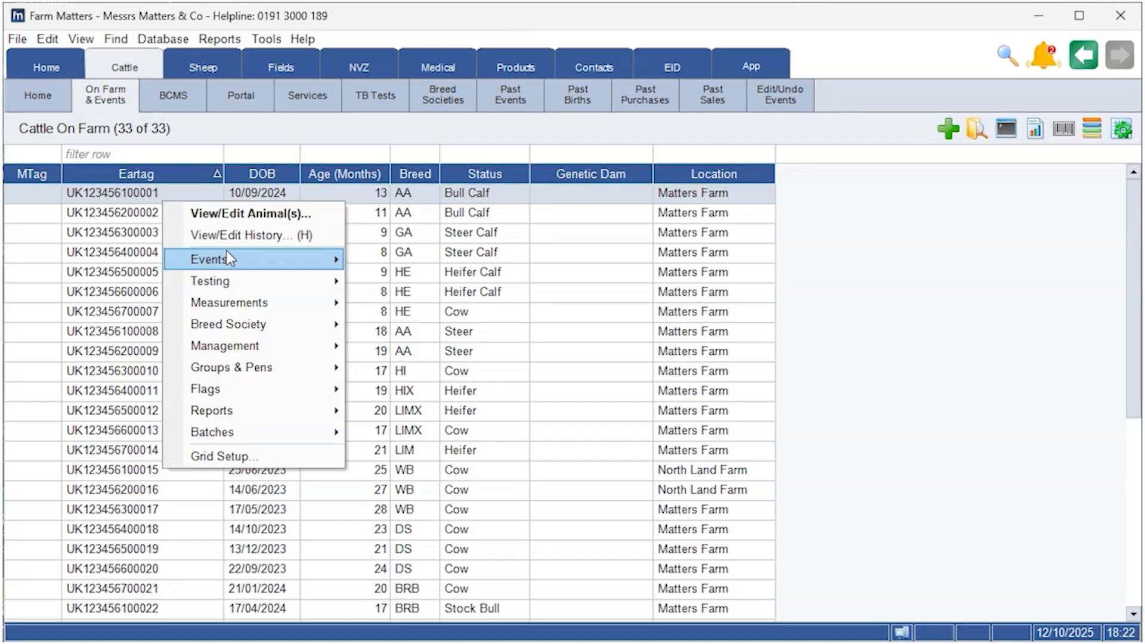
pyautogui.moveTo(227, 257)
pyautogui.click(395, 283)
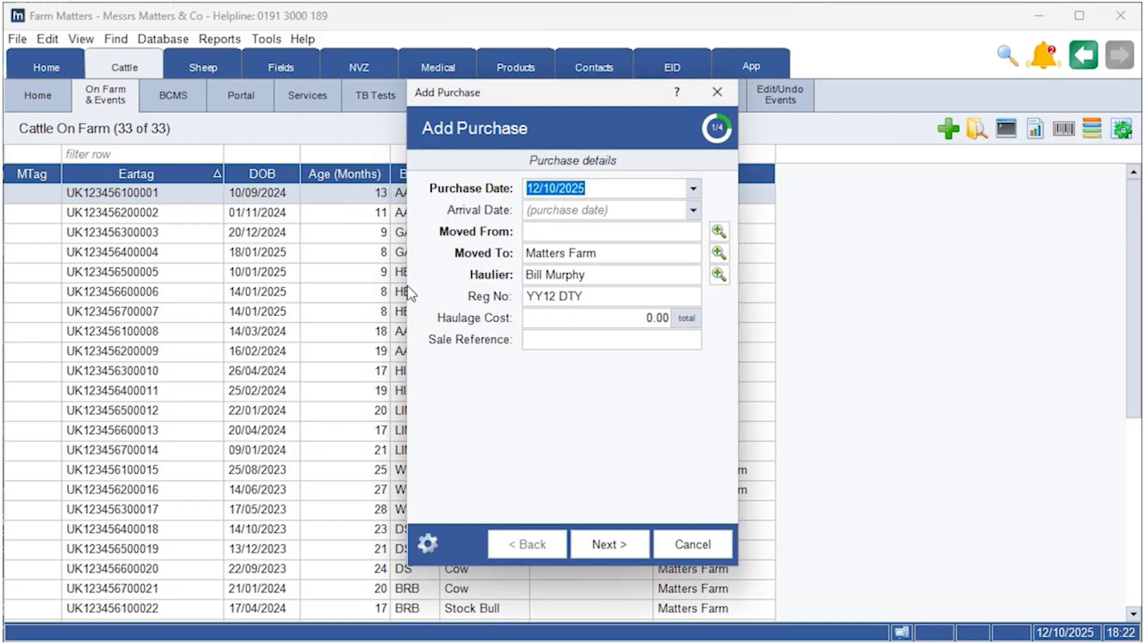
pyautogui.click(668, 233)
pyautogui.click(615, 345)
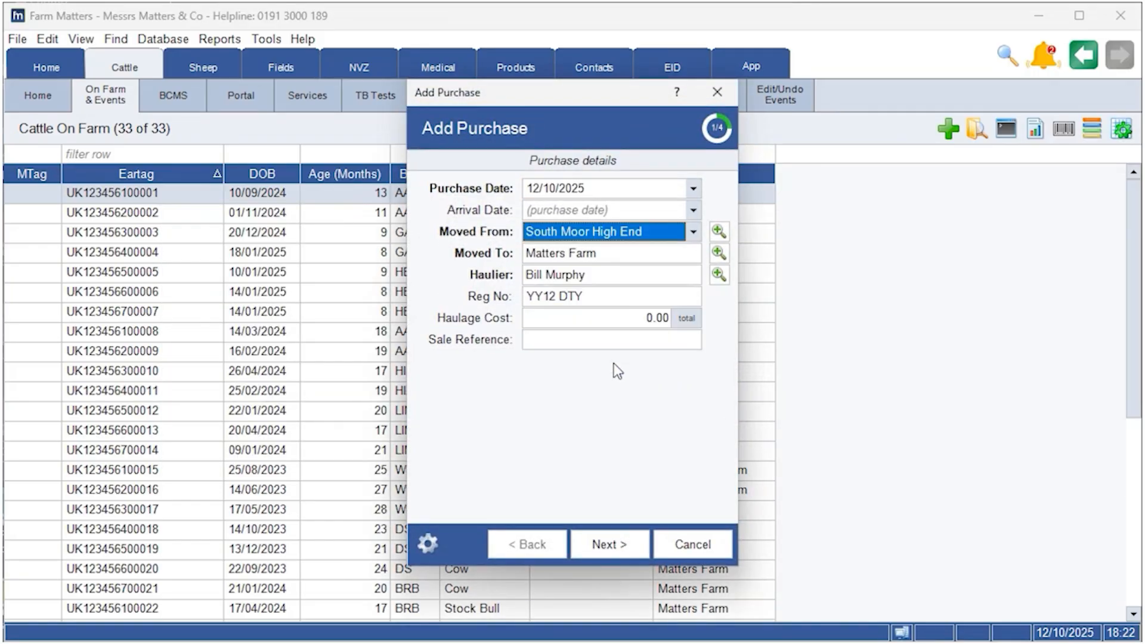
pyautogui.click(614, 543)
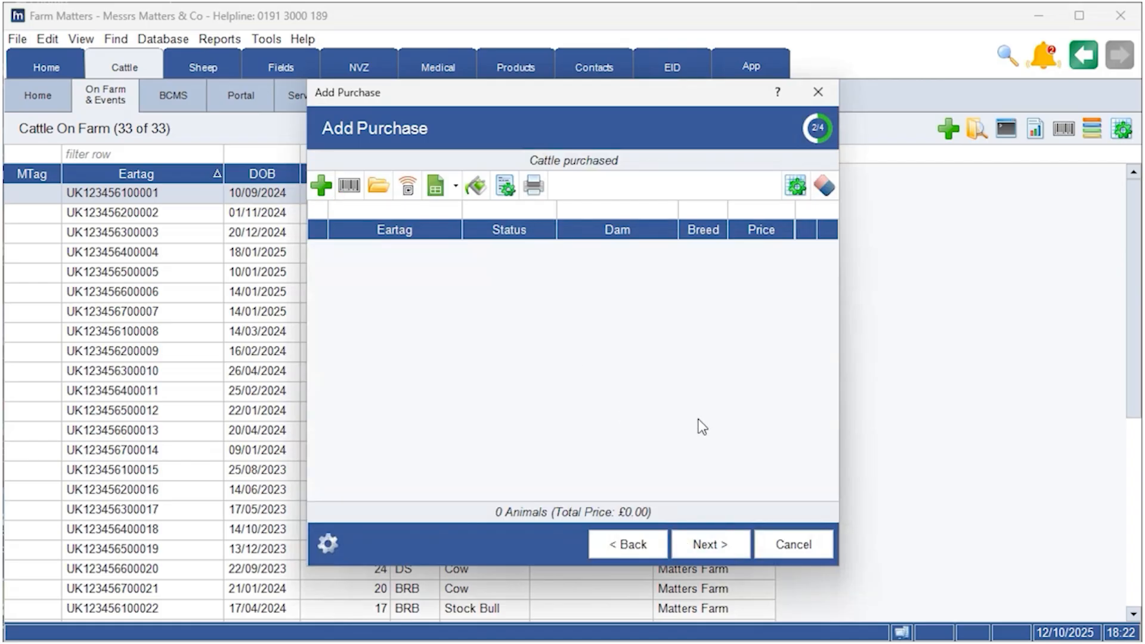
pyautogui.click(321, 186)
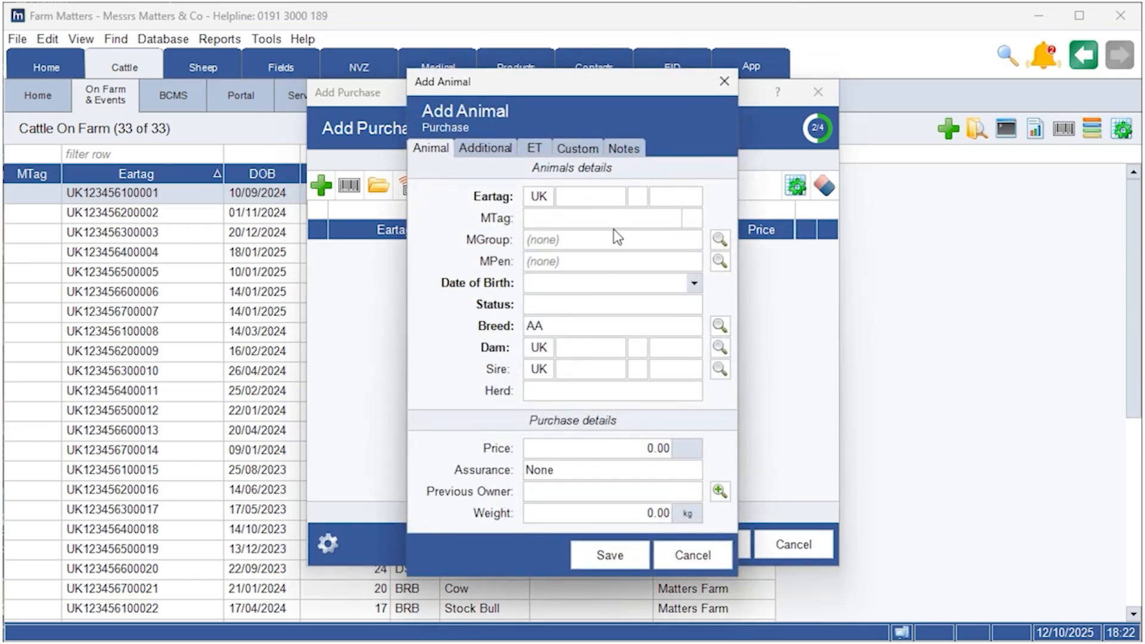
pyautogui.write('247')
pyautogui.write('522 1 ')
pyautogui.write('68989')
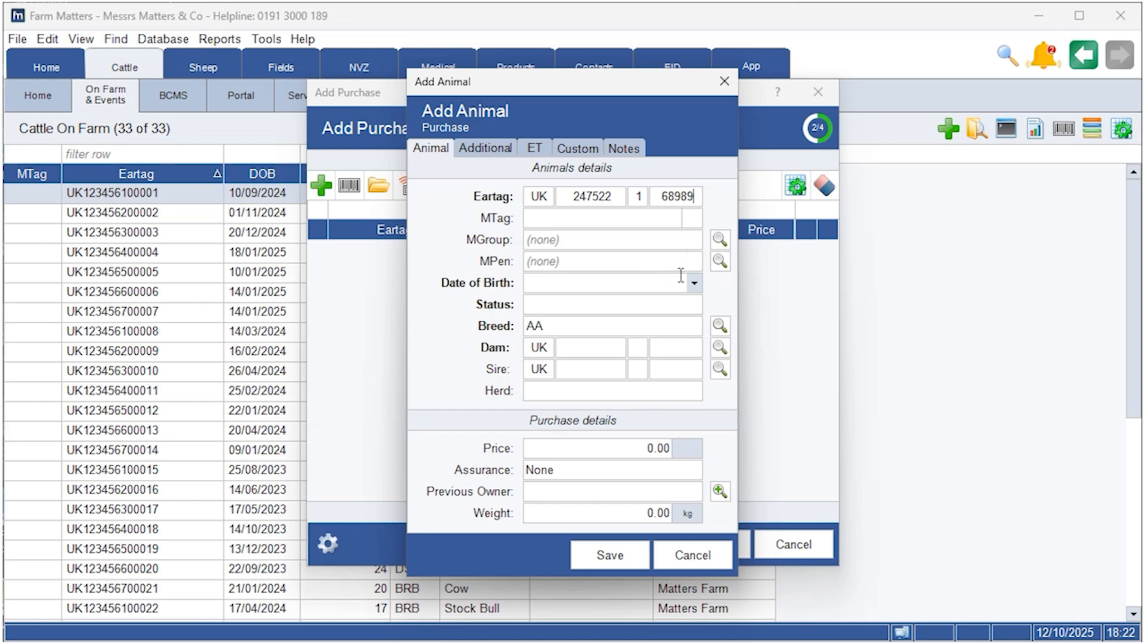
pyautogui.click(694, 284)
pyautogui.click(614, 357)
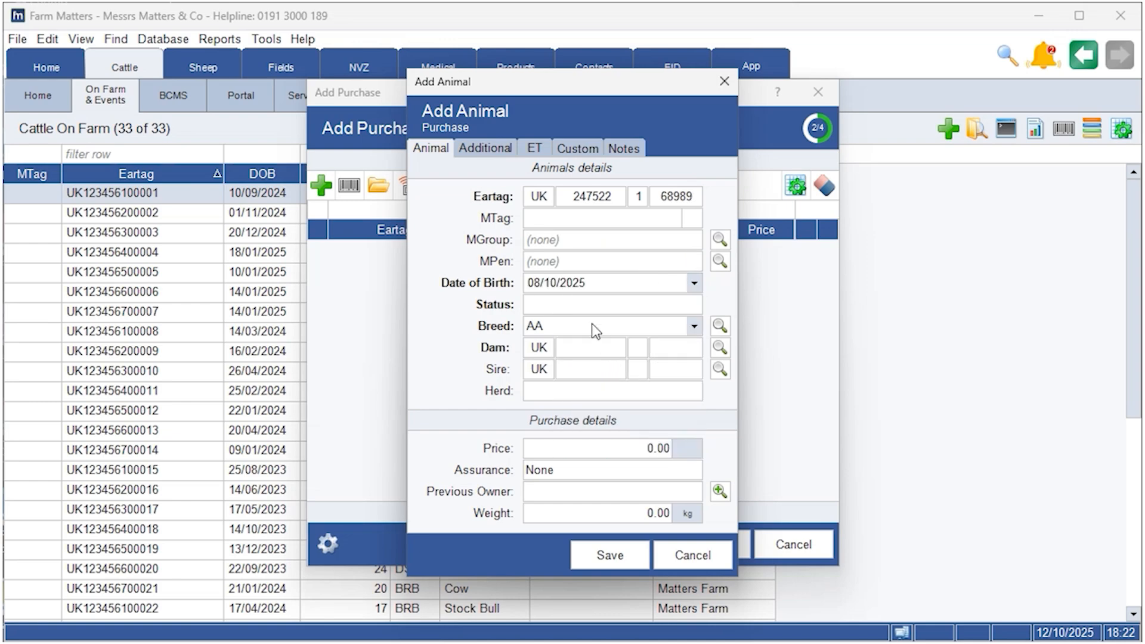
pyautogui.click(589, 307)
pyautogui.click(591, 339)
pyautogui.click(612, 551)
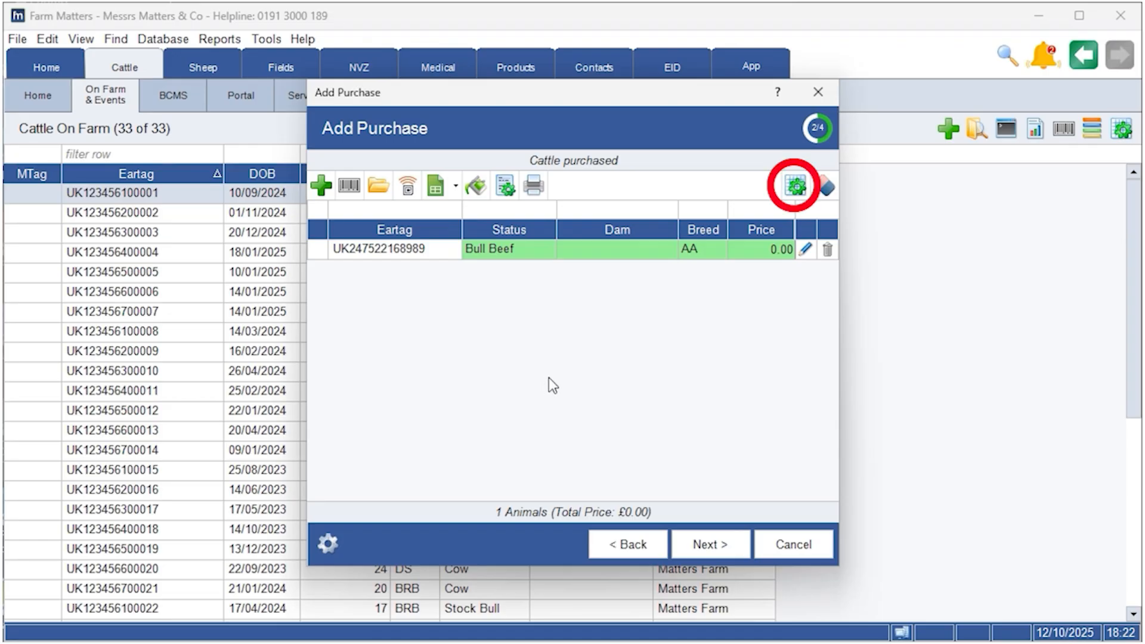
# Enable the Lameness column in the grid of purchased cattle
pyautogui.click(796, 186)
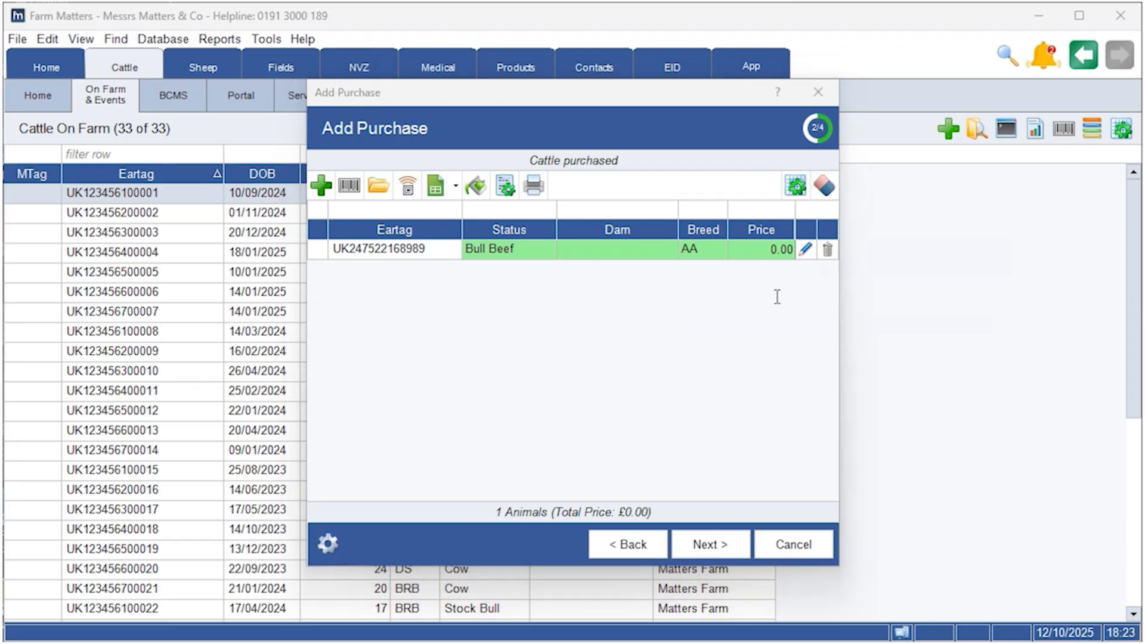
pyautogui.click(748, 292)
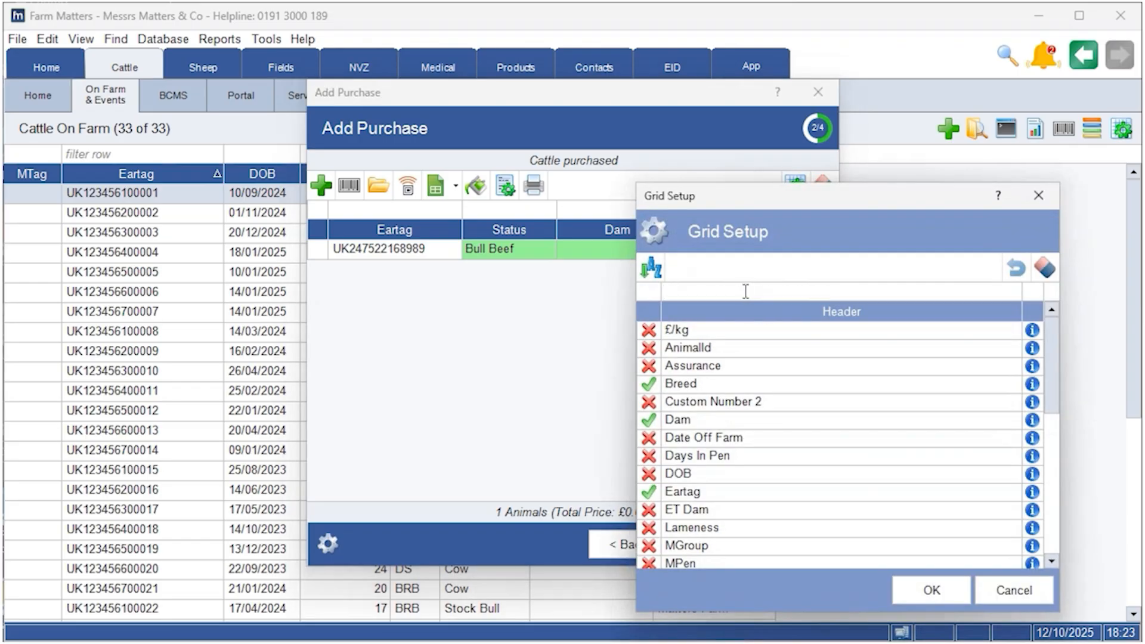
pyautogui.write('lame')
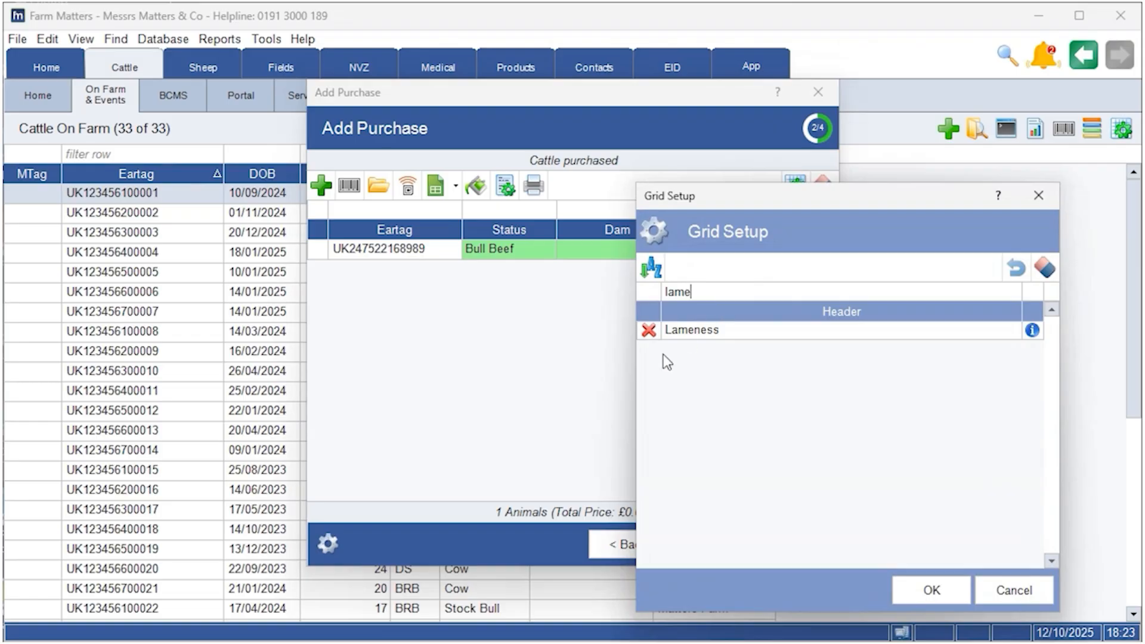
pyautogui.click(931, 590)
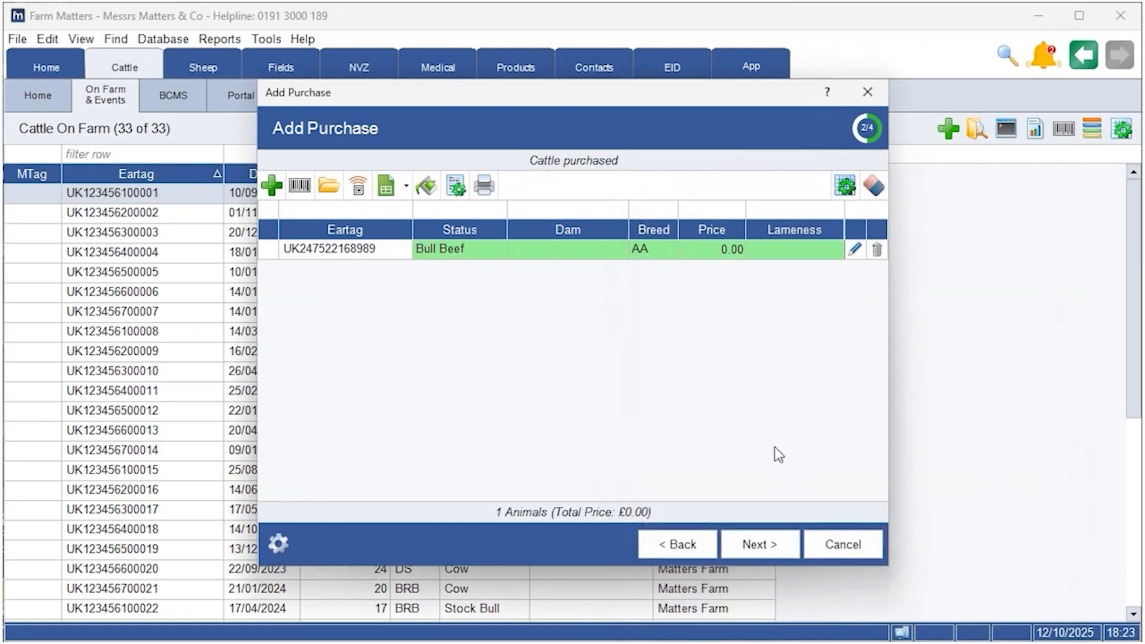
# Set the purchased animal's Lameness to Right Left and finish recording the purchase
pyautogui.click(791, 253)
pyautogui.write('Right Left')
pyautogui.click(769, 553)
pyautogui.click(611, 558)
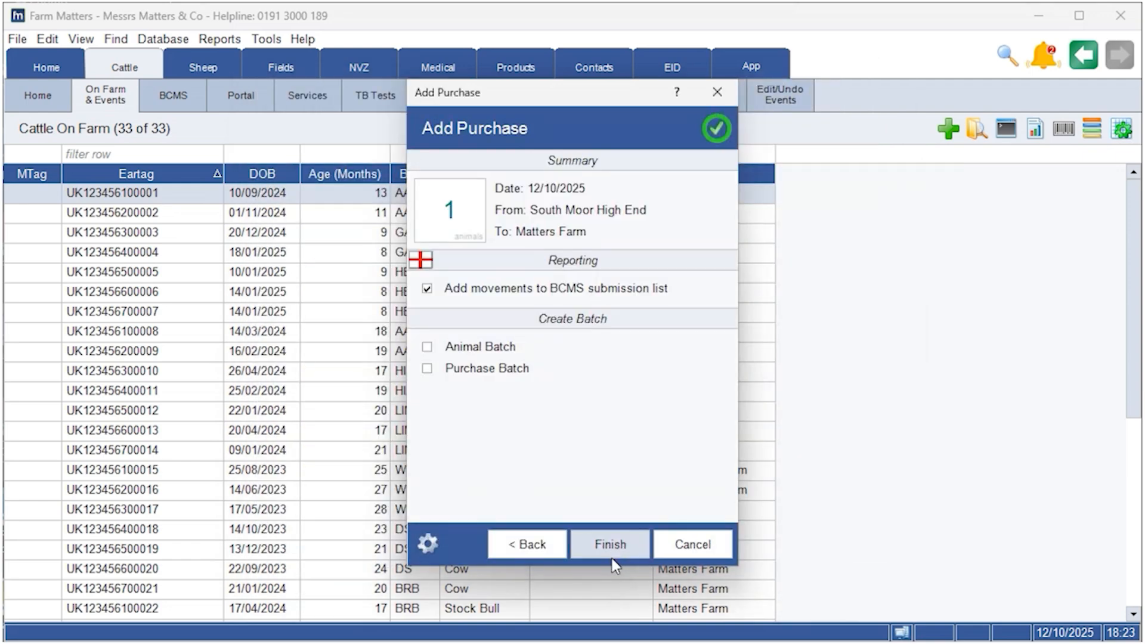
pyautogui.click(612, 556)
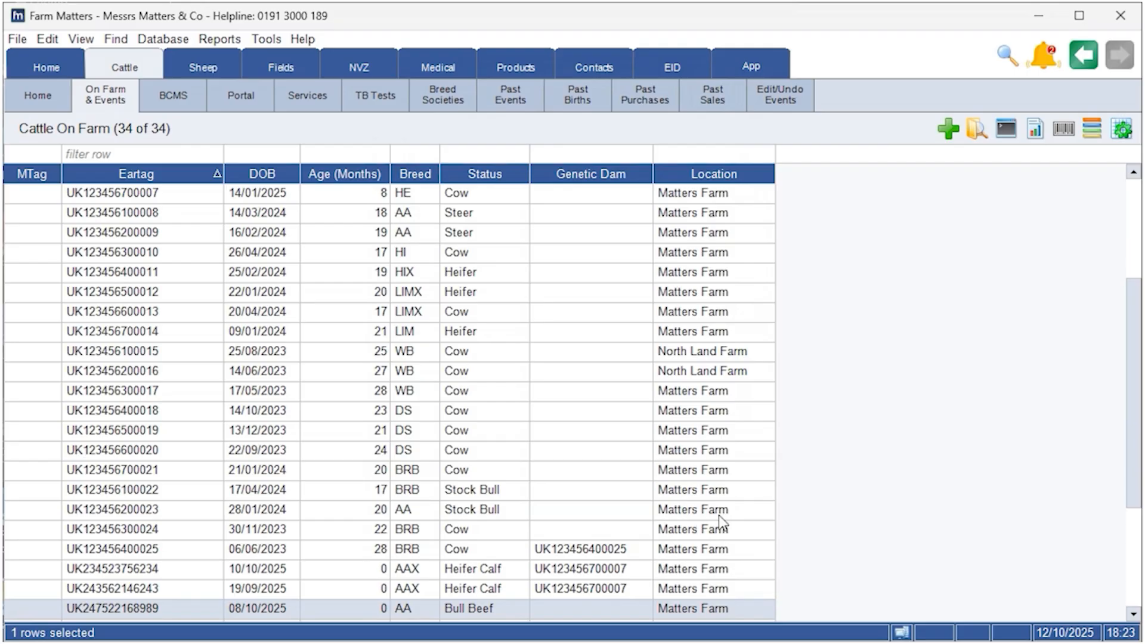
# Enable the Lameness column in the Cattle On Farm grid and apply the grid setup
pyautogui.rightClick(590, 605)
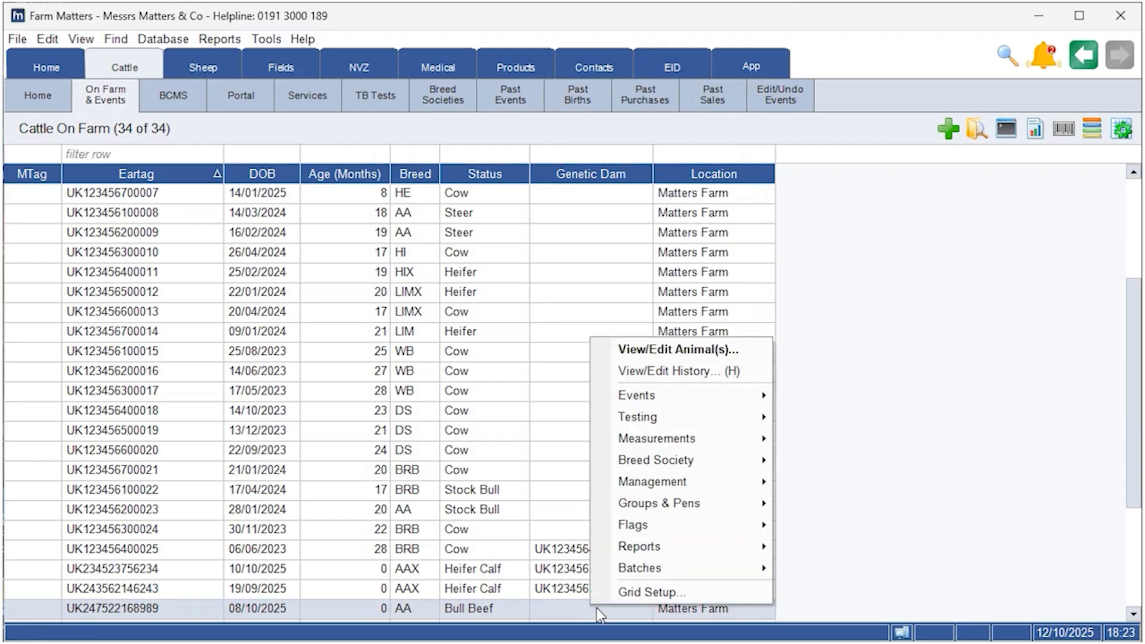
pyautogui.click(643, 592)
pyautogui.click(741, 288)
pyautogui.write('lame')
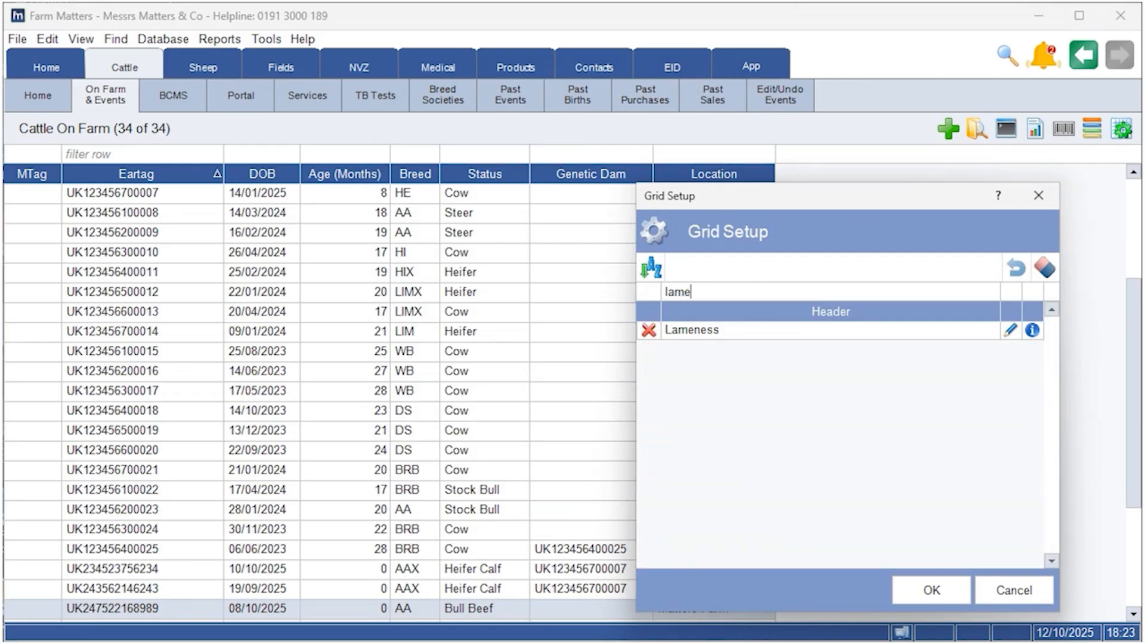
pyautogui.click(650, 331)
pyautogui.click(959, 600)
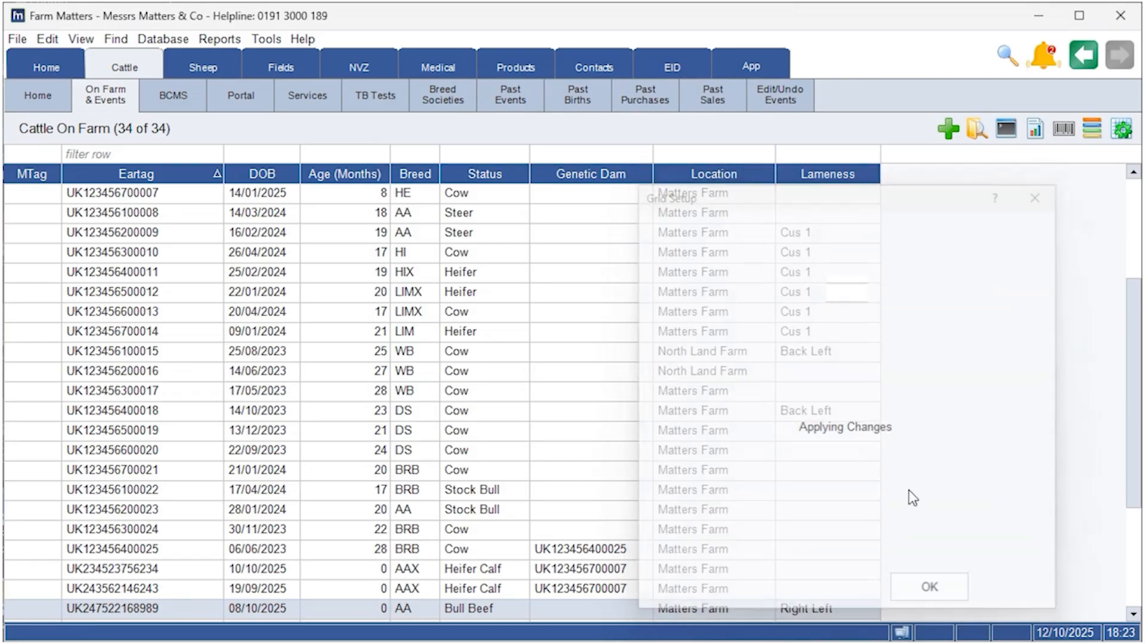